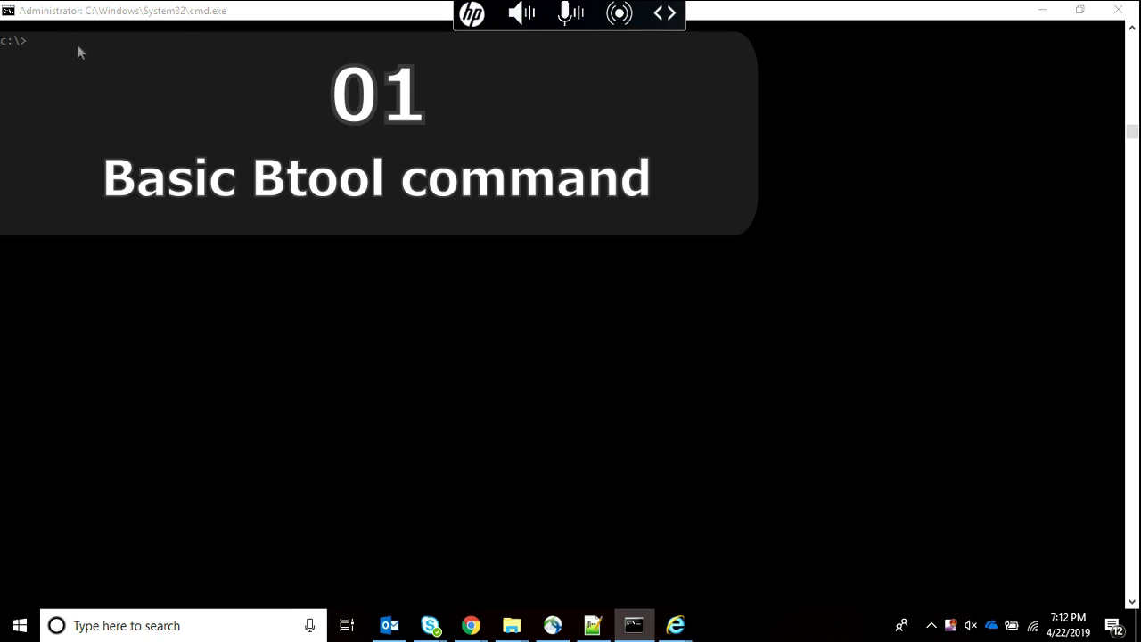
Run splunk cmd btool transforms list in the console to print every transforms stanza.
left_click(49, 37)
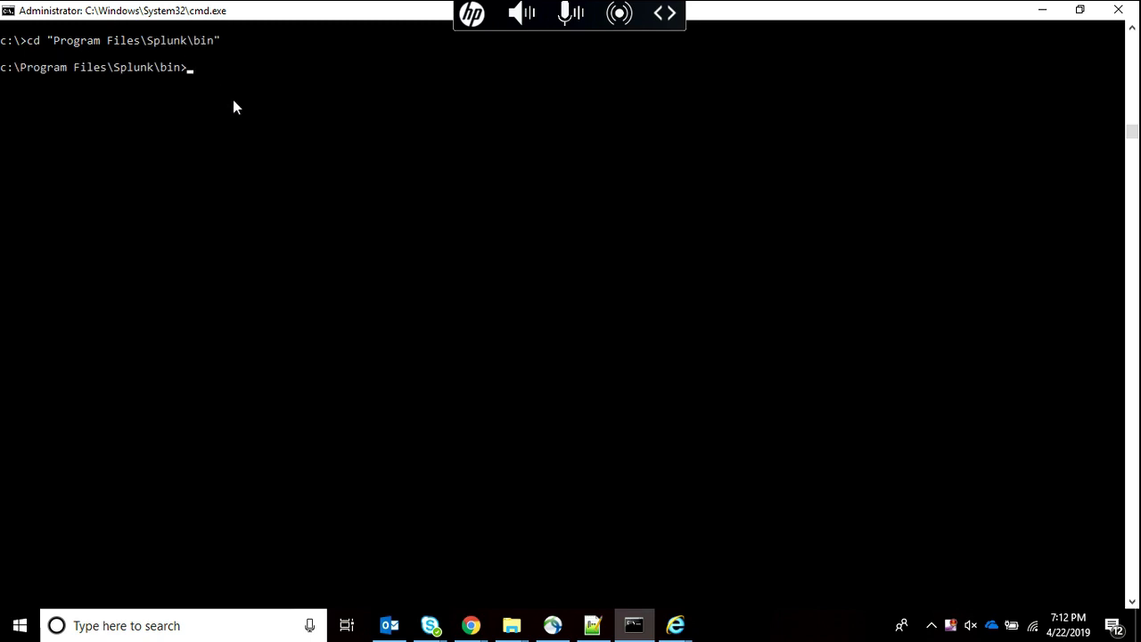
type("splunk cmd btool")
type("transforms")
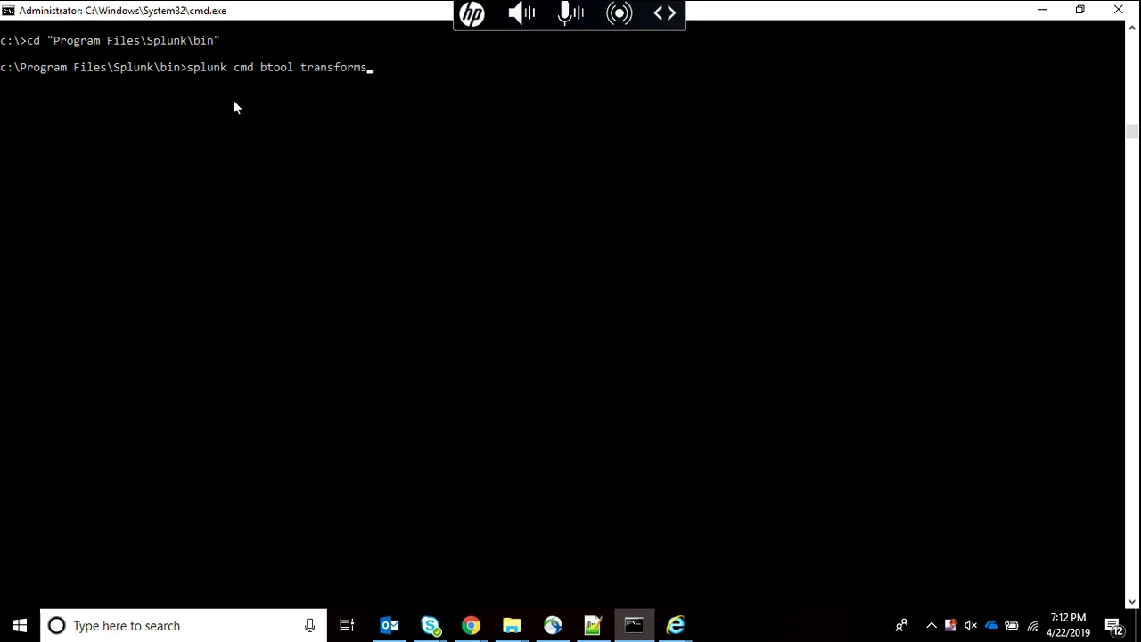
type(" list")
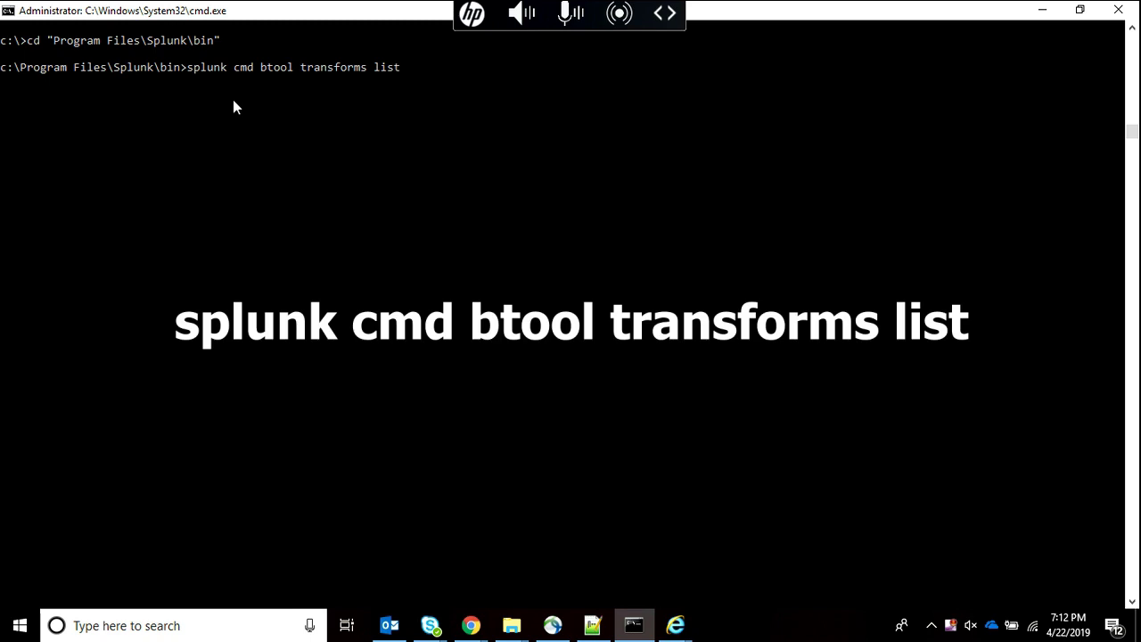
key("Return")
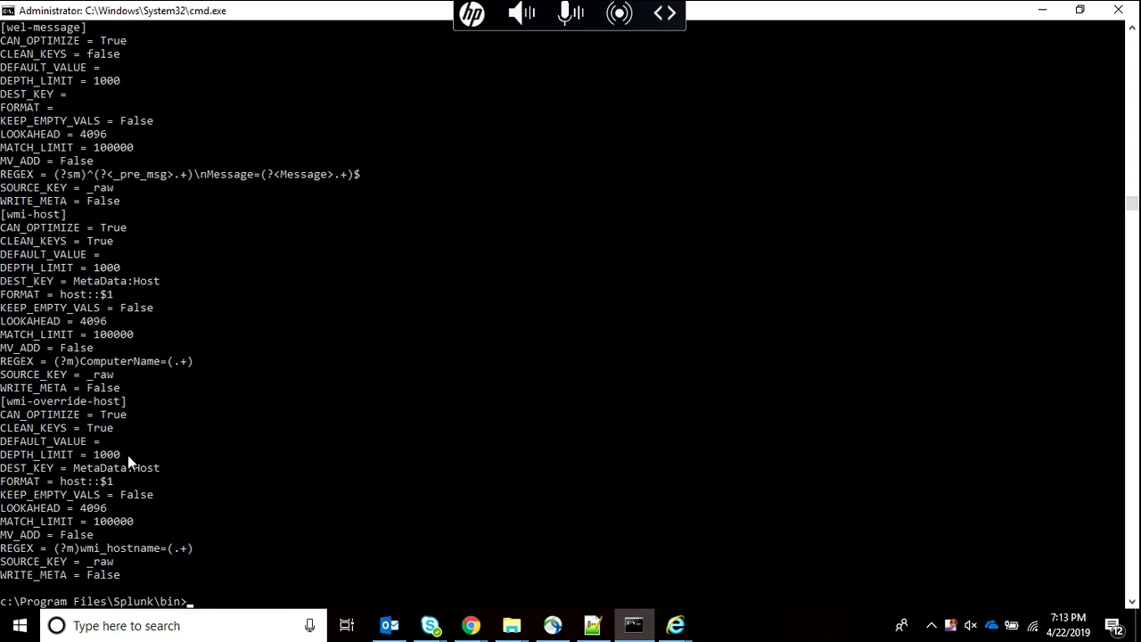
Scroll back through the transforms listing and highlight the [guid-to-translate] stanza name.
scroll(127, 454, "up", 8)
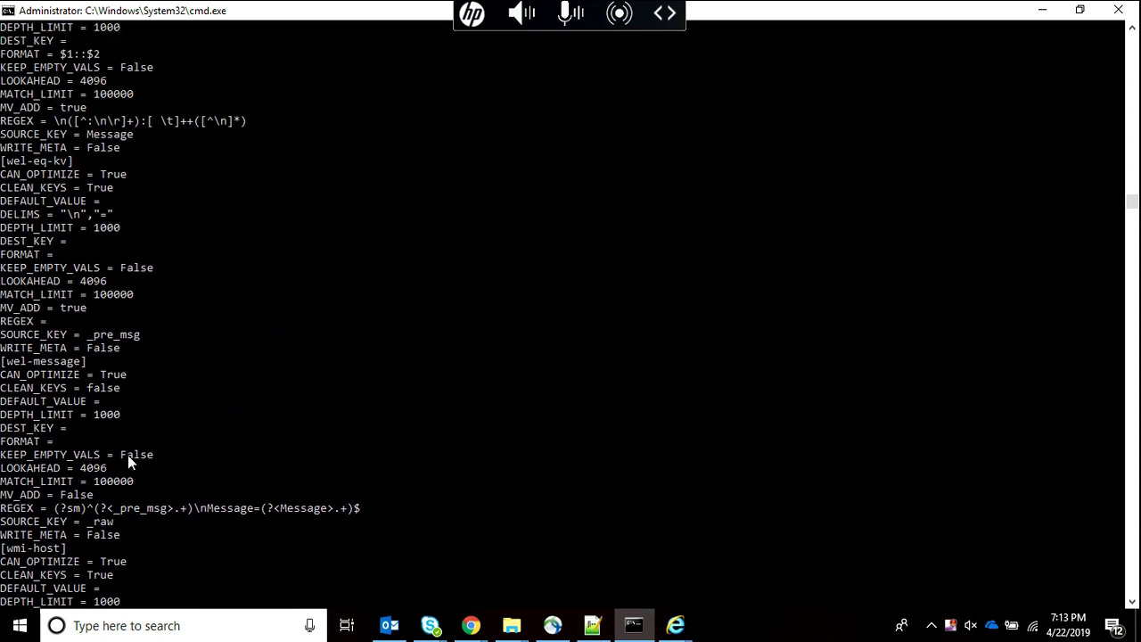
scroll(128, 455, "up", 20)
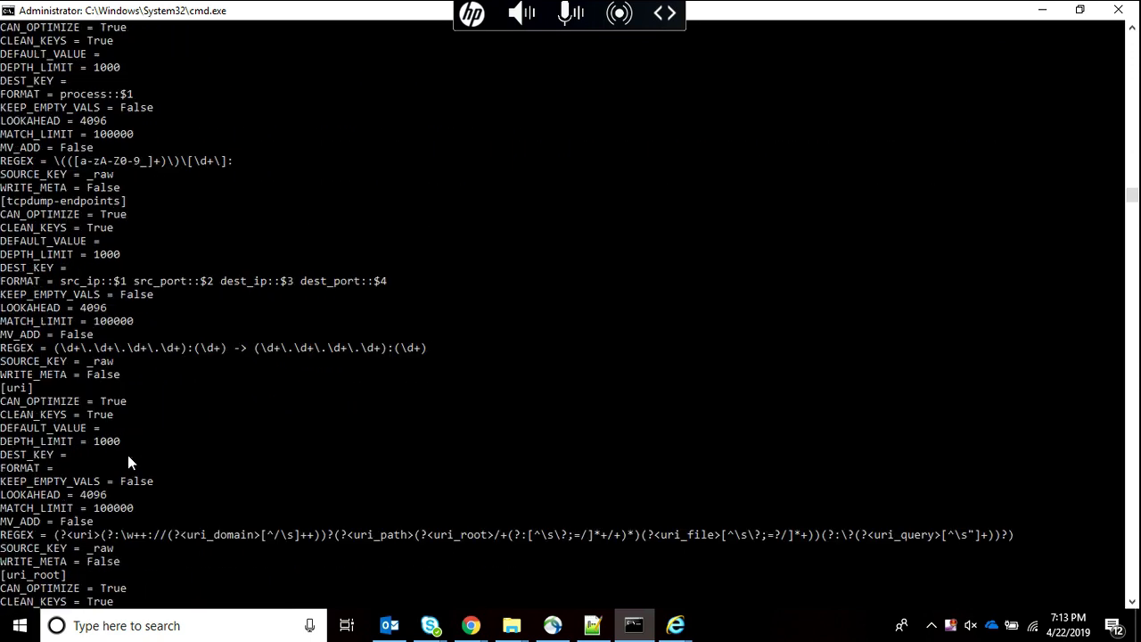
scroll(128, 454, "up", 20)
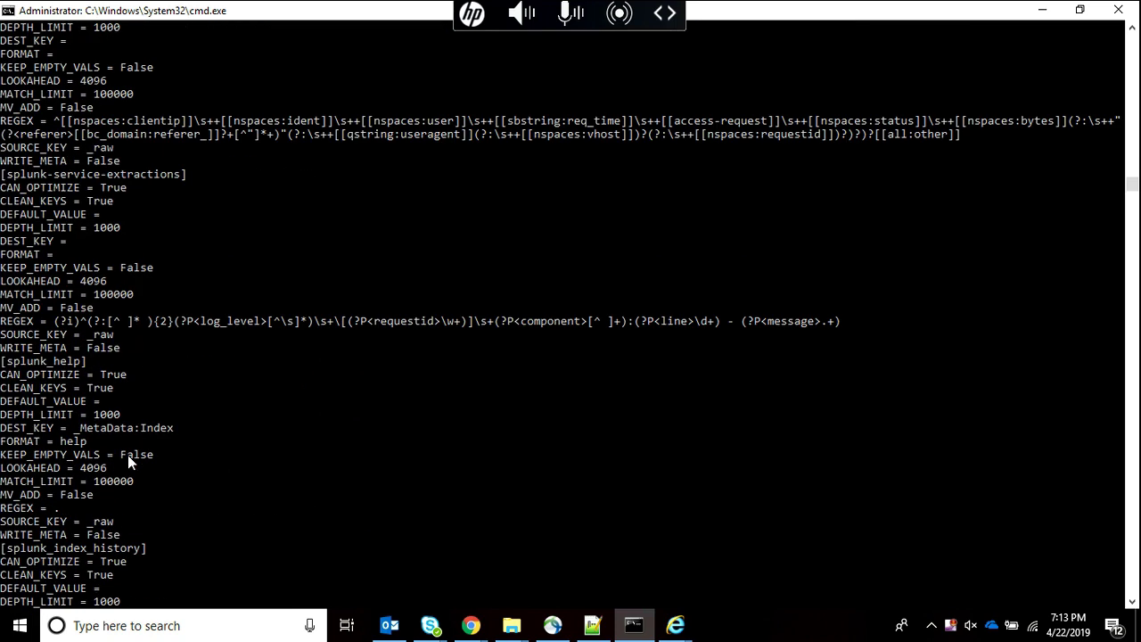
scroll(127, 454, "up", 20)
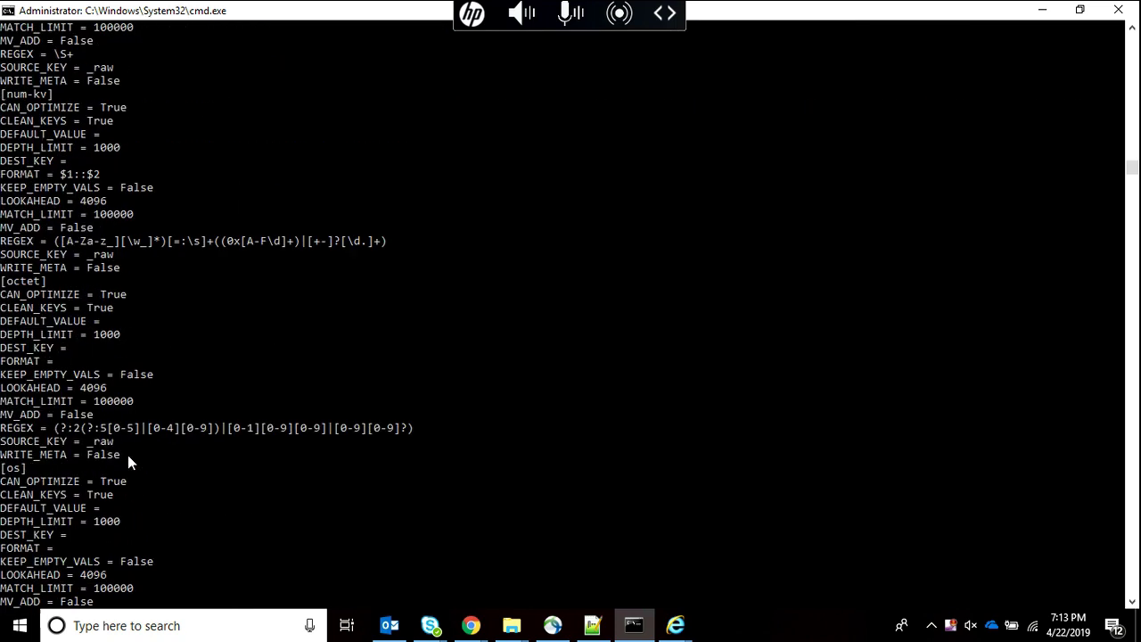
scroll(128, 455, "up", 20)
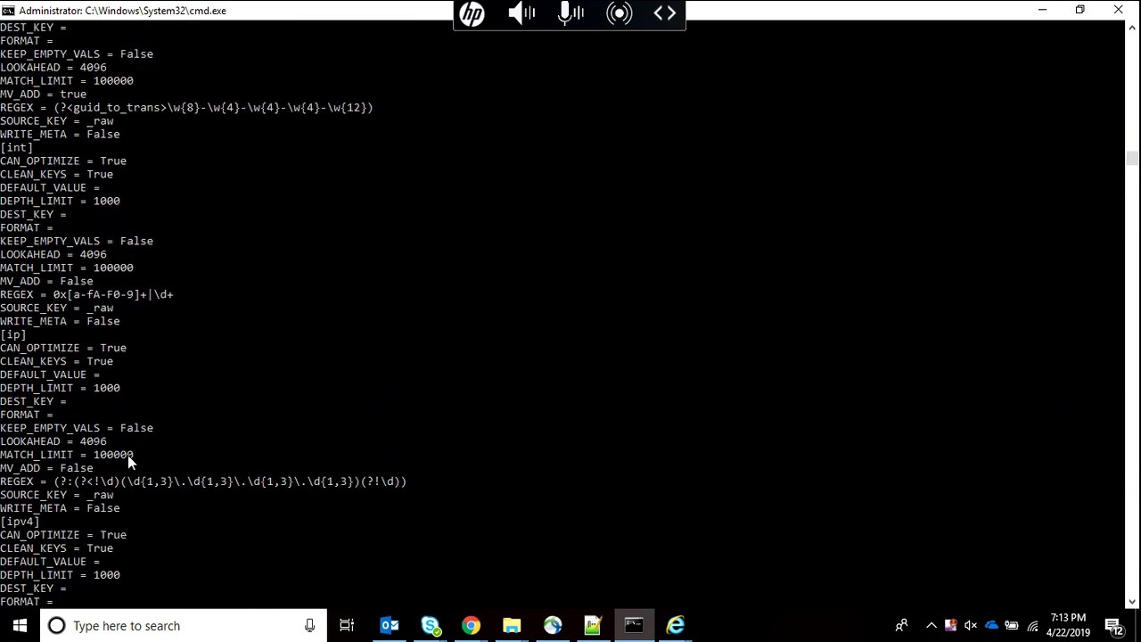
scroll(128, 455, "up", 8)
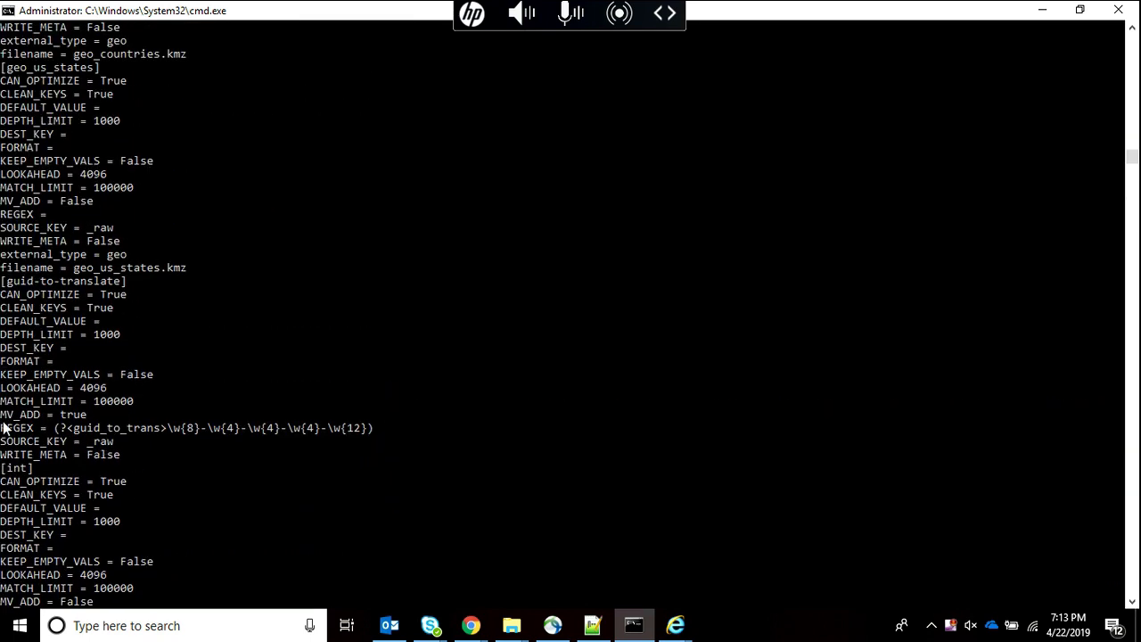
left_click_drag(4, 428, 288, 426)
left_click(2, 284)
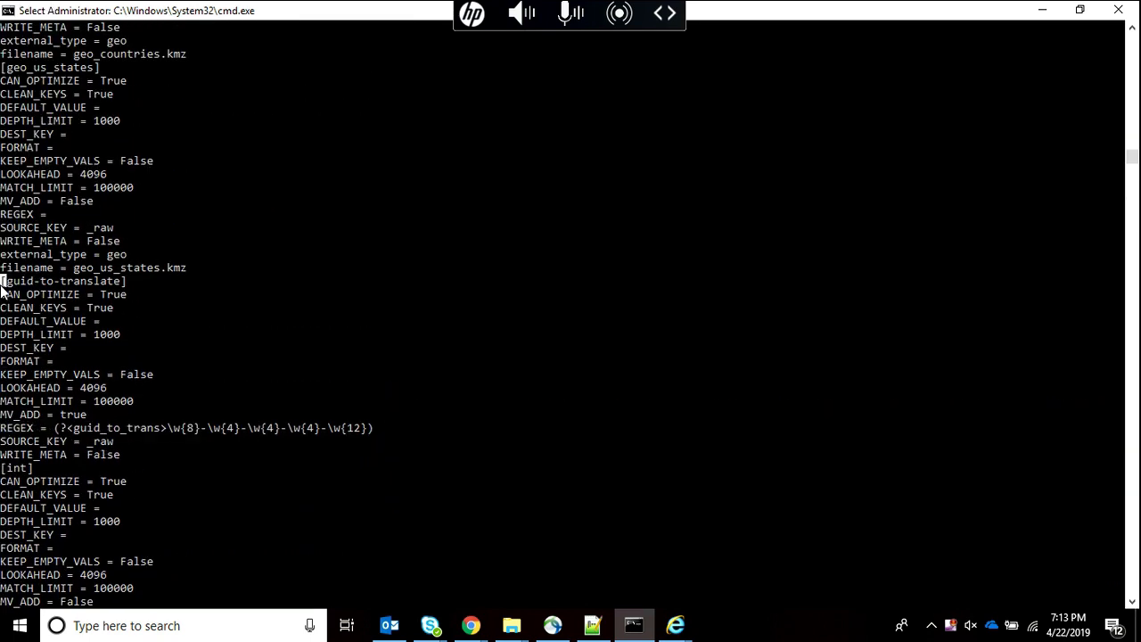
left_click_drag(2, 287, 133, 275)
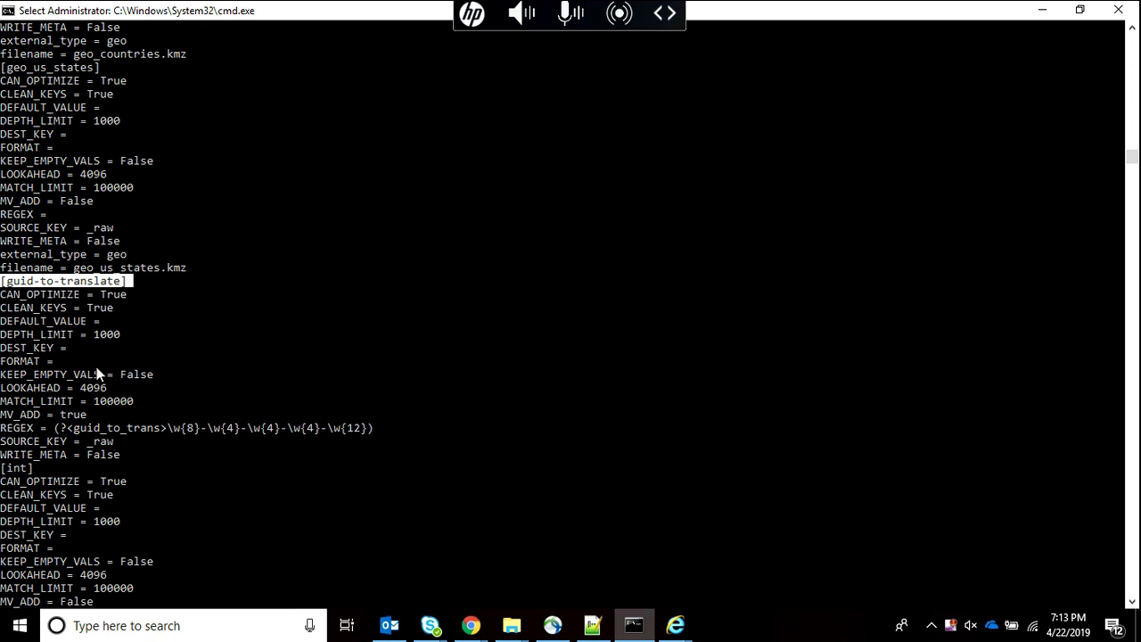
Scroll further up and highlight the [geo_countries] stanza name.
scroll(98, 357, "up", 3)
left_click_drag(2, 174, 105, 175)
scroll(285, 196, "up", 5)
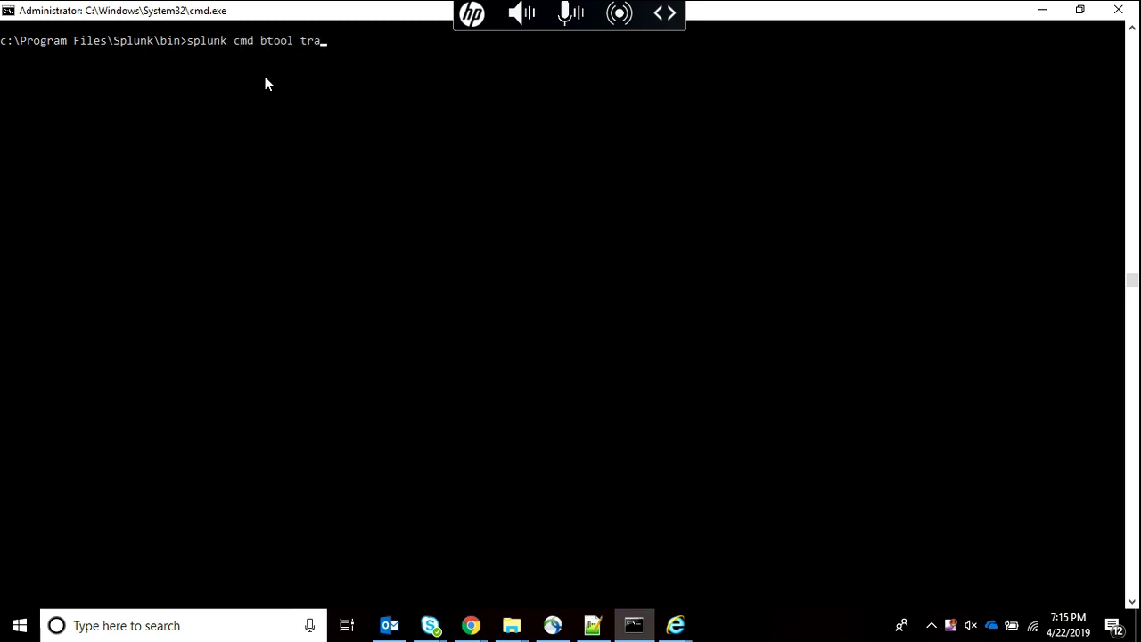
Run splunk cmd btool transforms list --debug to show each setting's source transforms.conf.
type("nsforms list --debug")
key("Return")
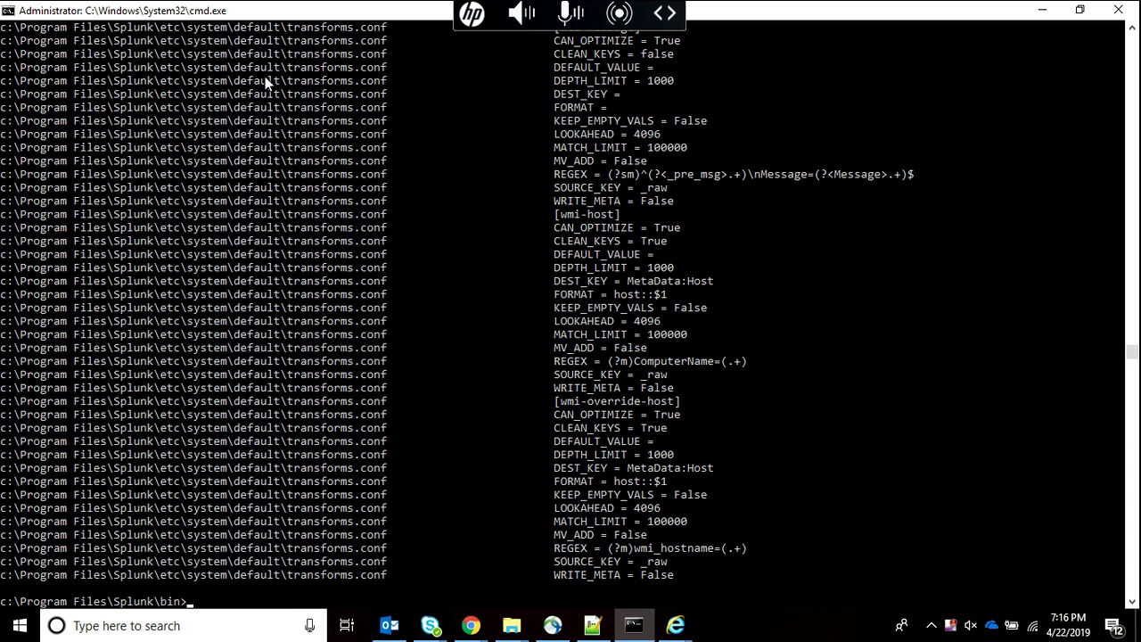
Highlight the system\default part of a source path in the debug output.
scroll(281, 239, "up", 9)
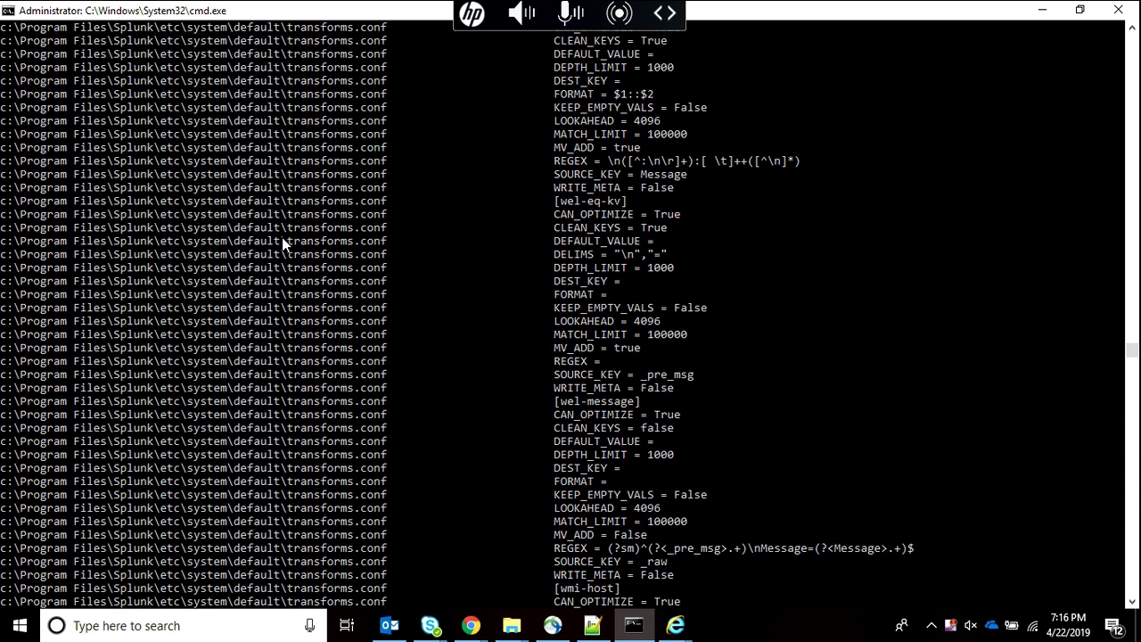
scroll(281, 237, "up", 20)
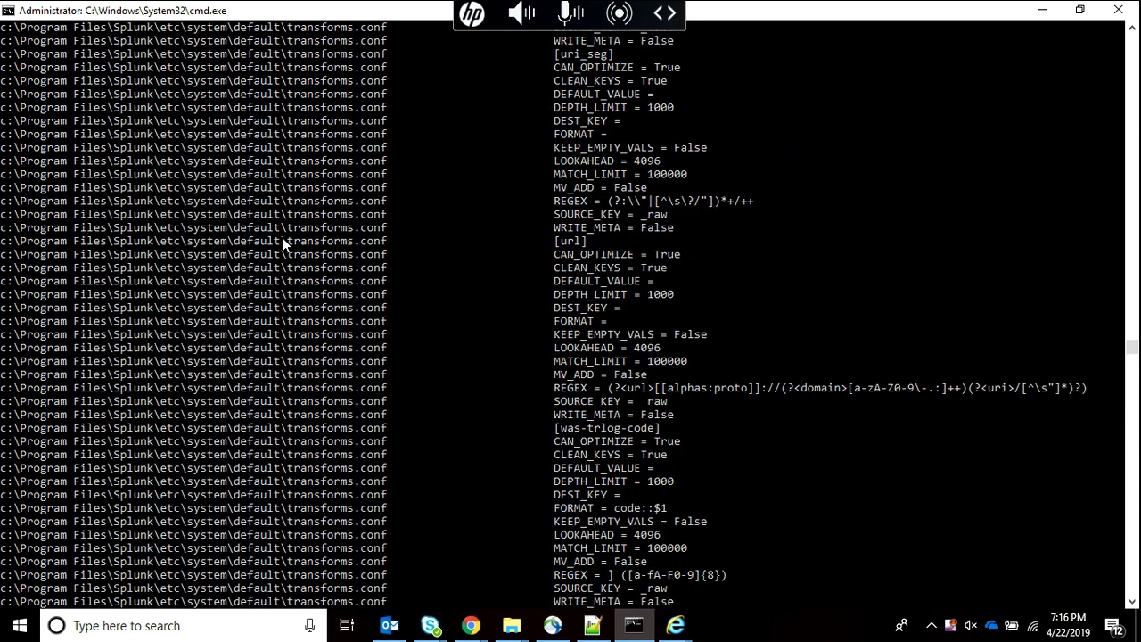
left_click_drag(148, 201, 281, 201)
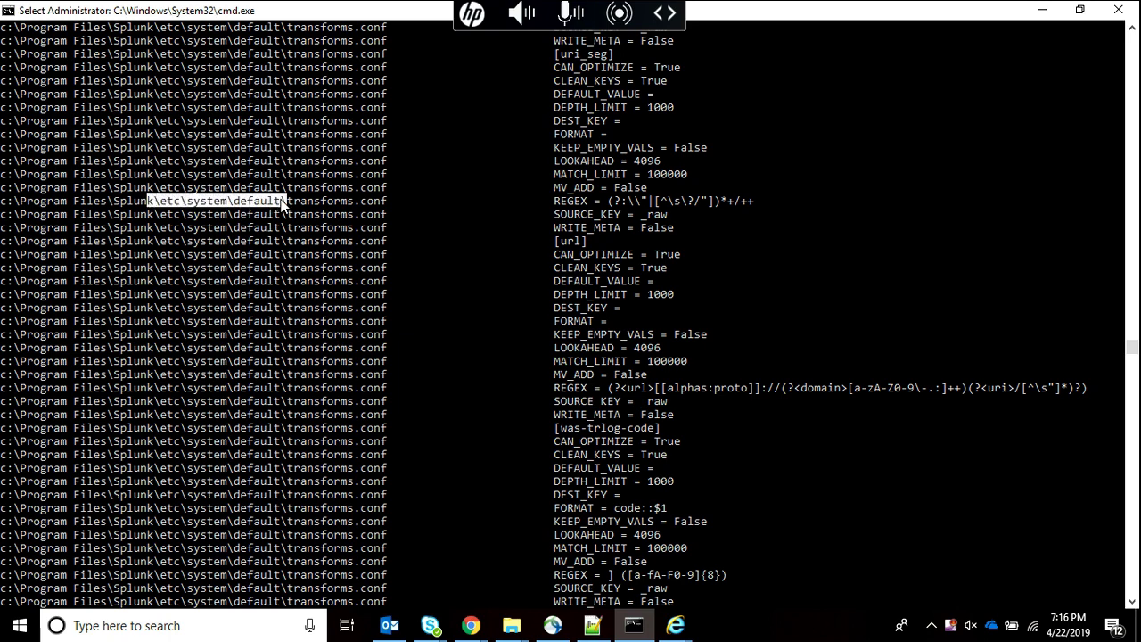
Highlight the apps\search\default path for geo_attr_countries, then enter a listing redirect to C:\testbtool\wewilldo.txt.
scroll(282, 204, "up", 15)
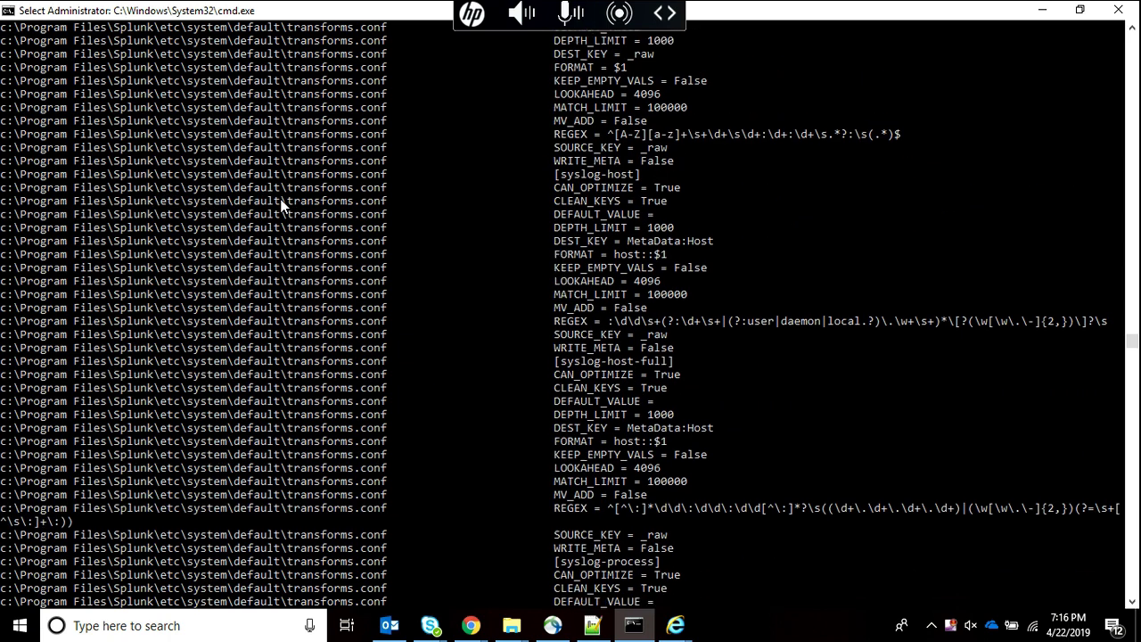
scroll(294, 237, "up", 15)
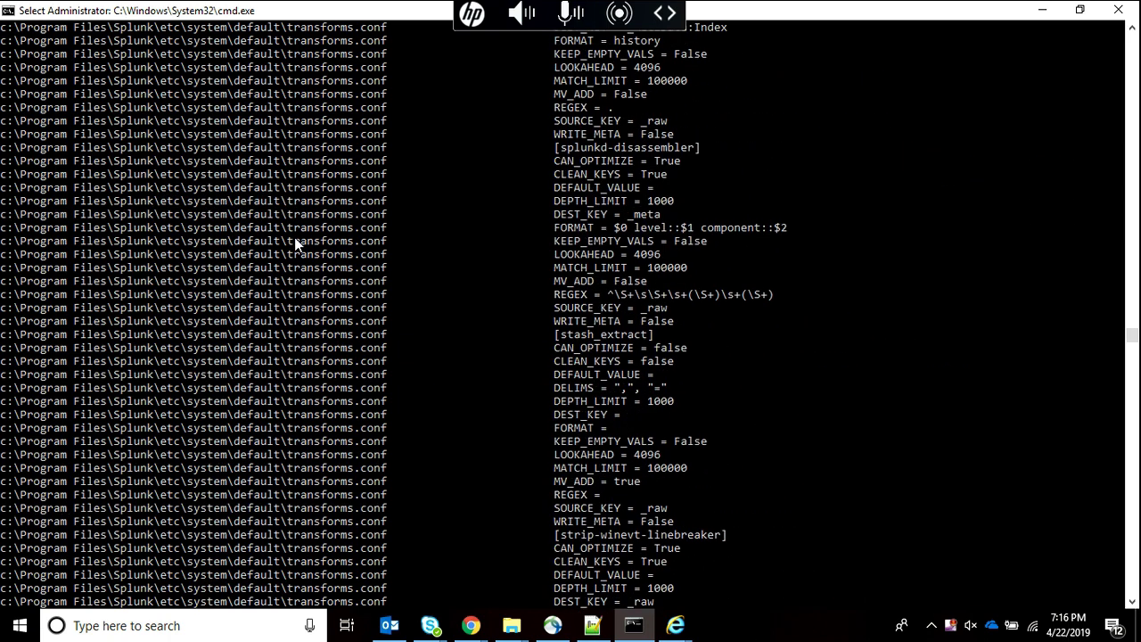
scroll(294, 237, "up", 15)
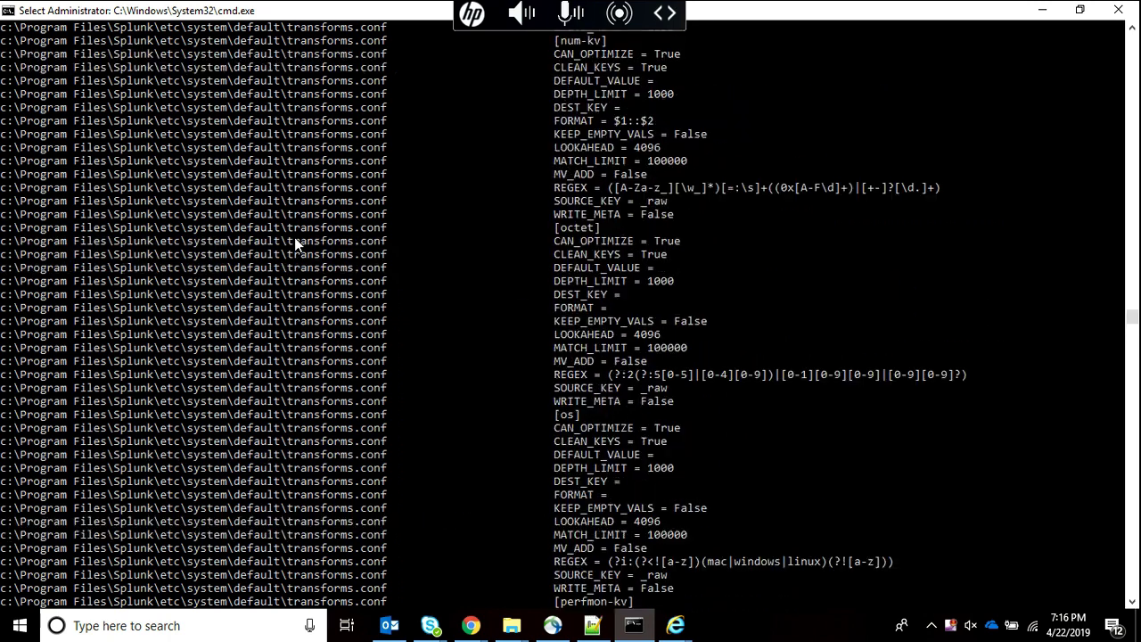
scroll(295, 237, "up", 15)
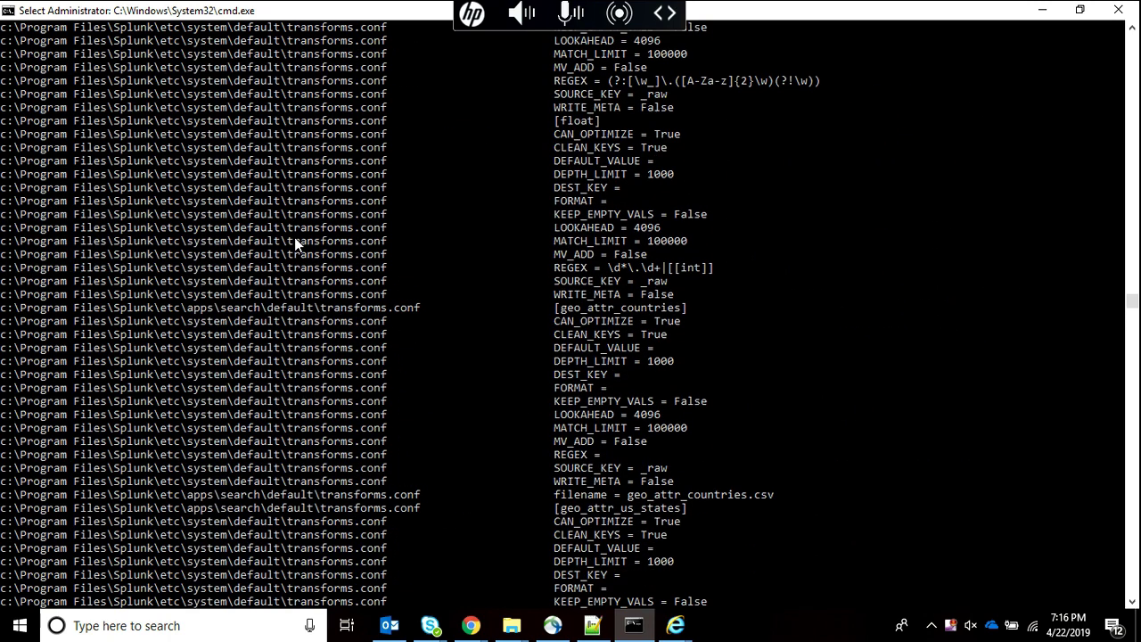
left_click_drag(148, 306, 310, 309)
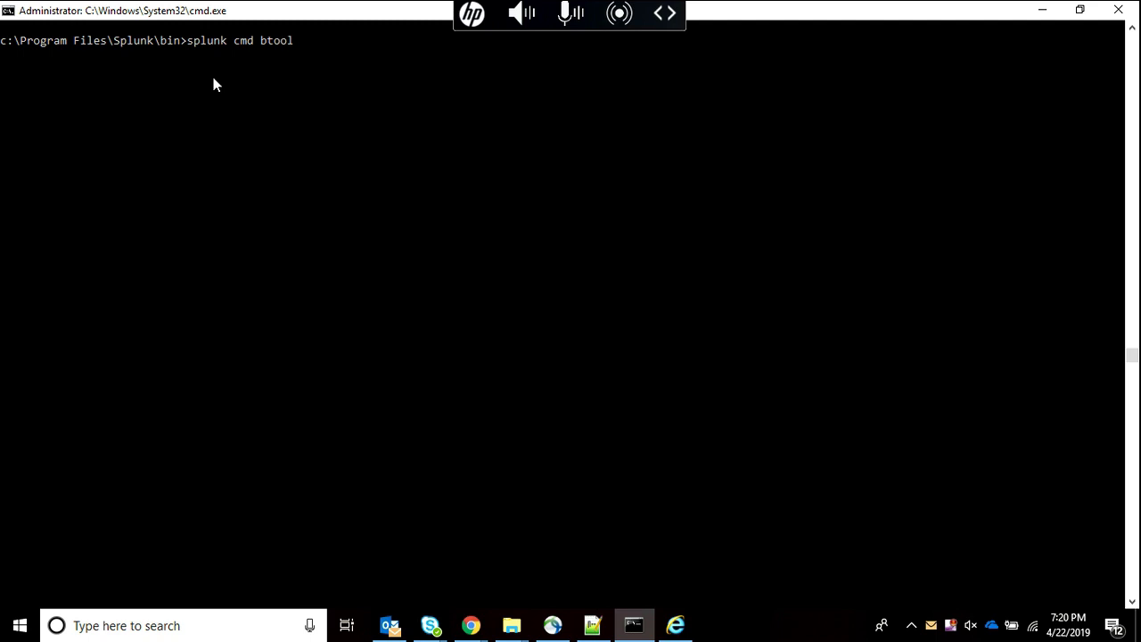
type("ansforms list > ")
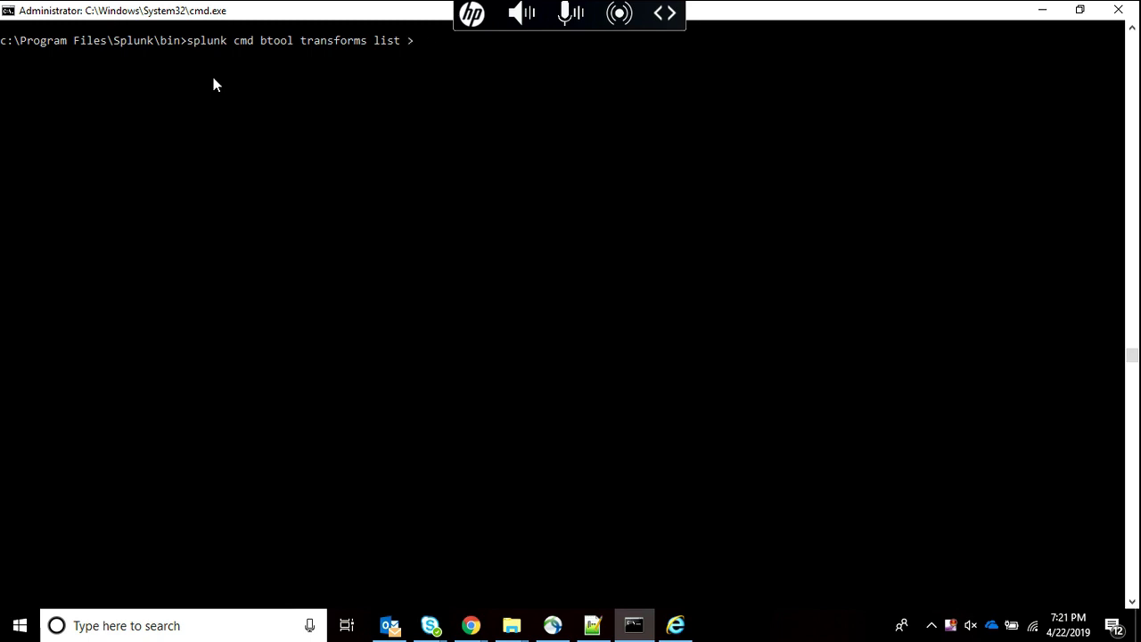
type("C:\\testbtool\\wewilldo.txt")
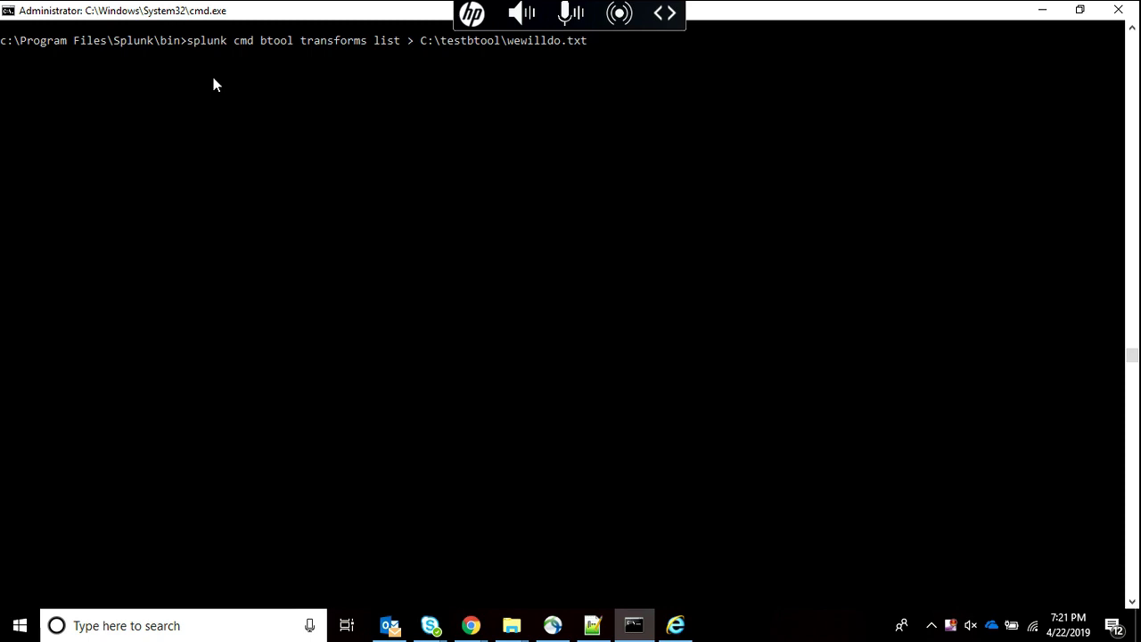
Save the transforms listing into C:\testbtool\wewilldo.txt and view the 26 KB file's folder.
key("Return")
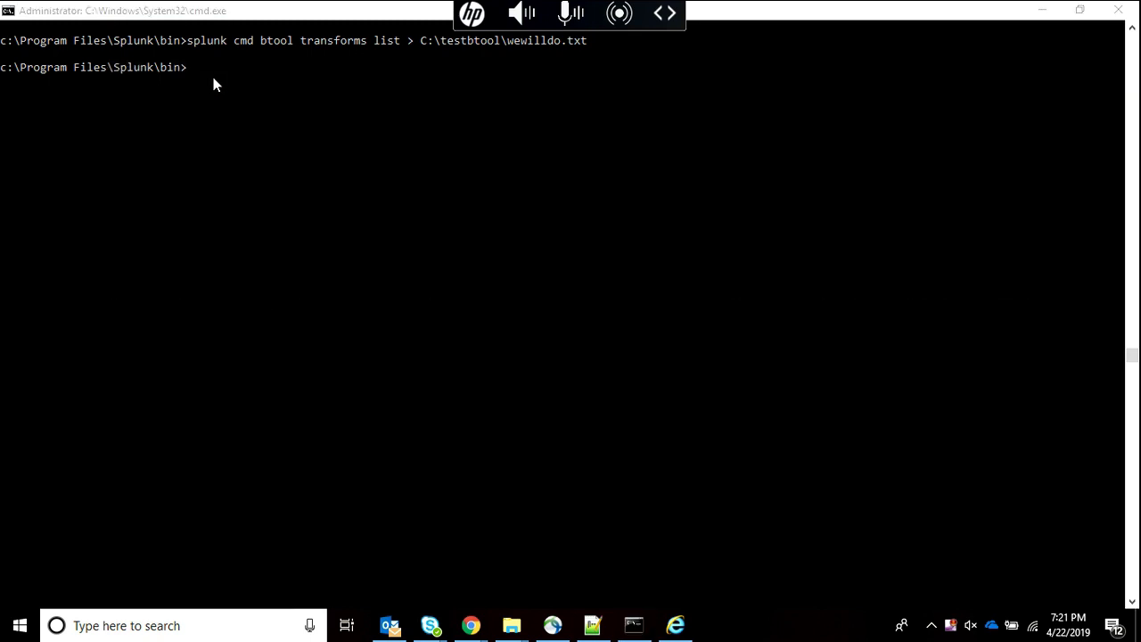
key("alt+Tab")
key("alt+Tab")
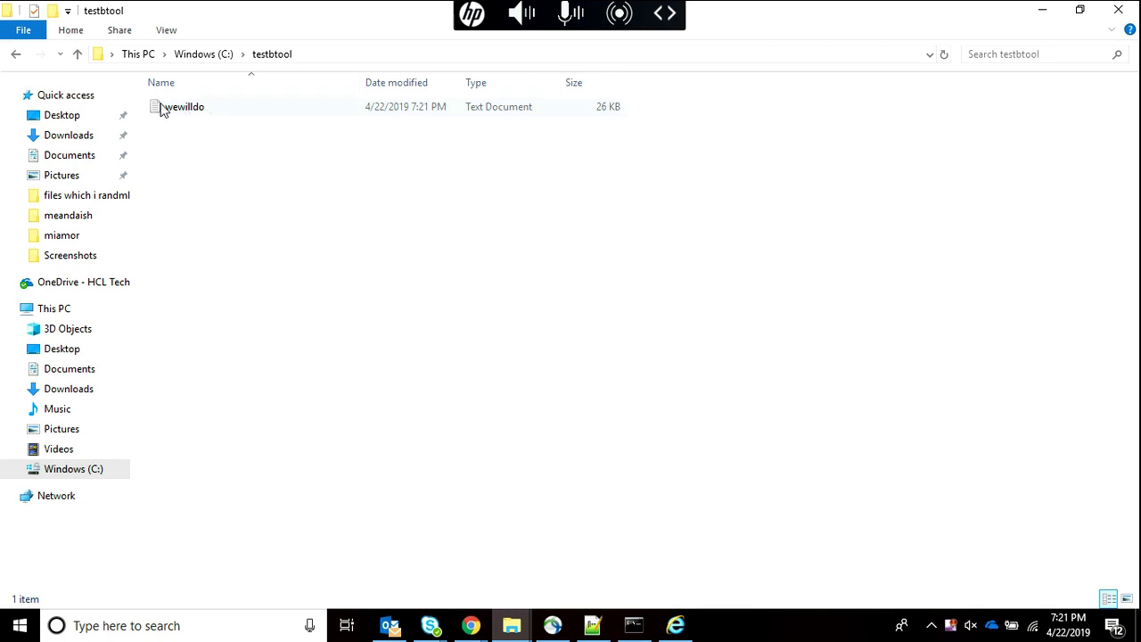
Open wewilldo.txt in Notepad, skim the saved [all] and [all_lazy] stanzas, then close it.
double_click(218, 108)
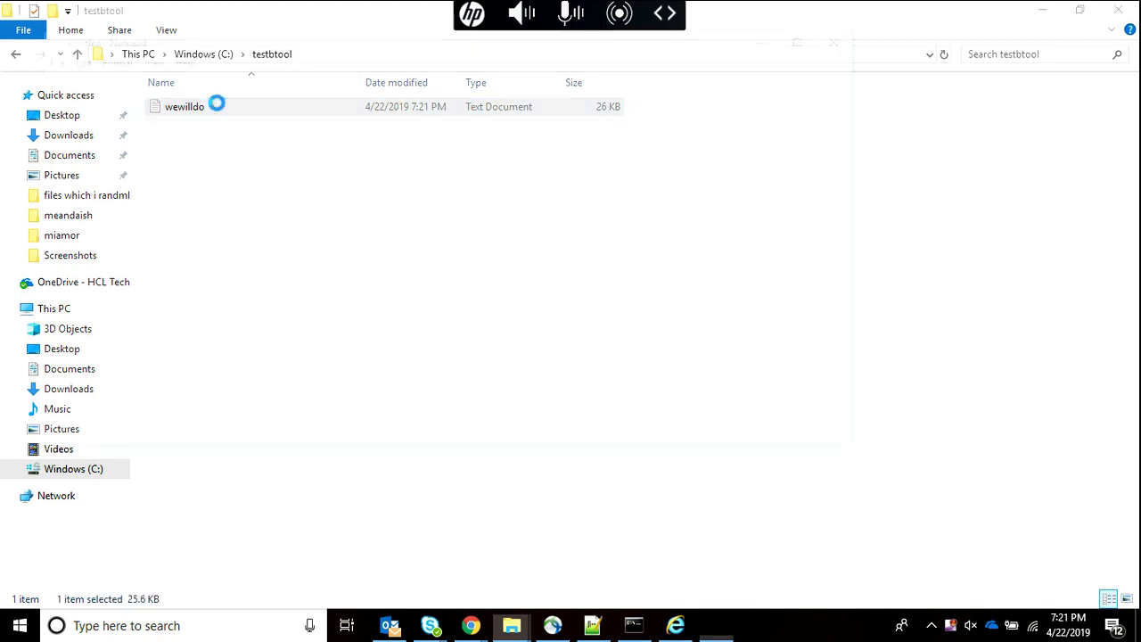
scroll(219, 104, "down", 10)
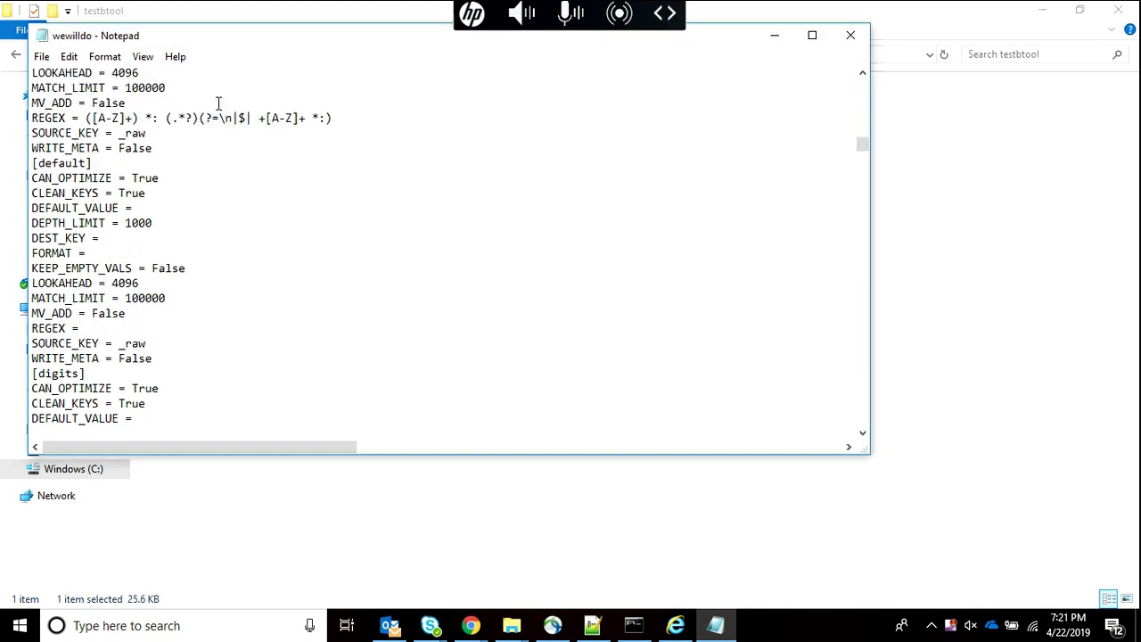
scroll(218, 104, "up", 15)
scroll(219, 105, "down", 15)
scroll(219, 104, "down", 20)
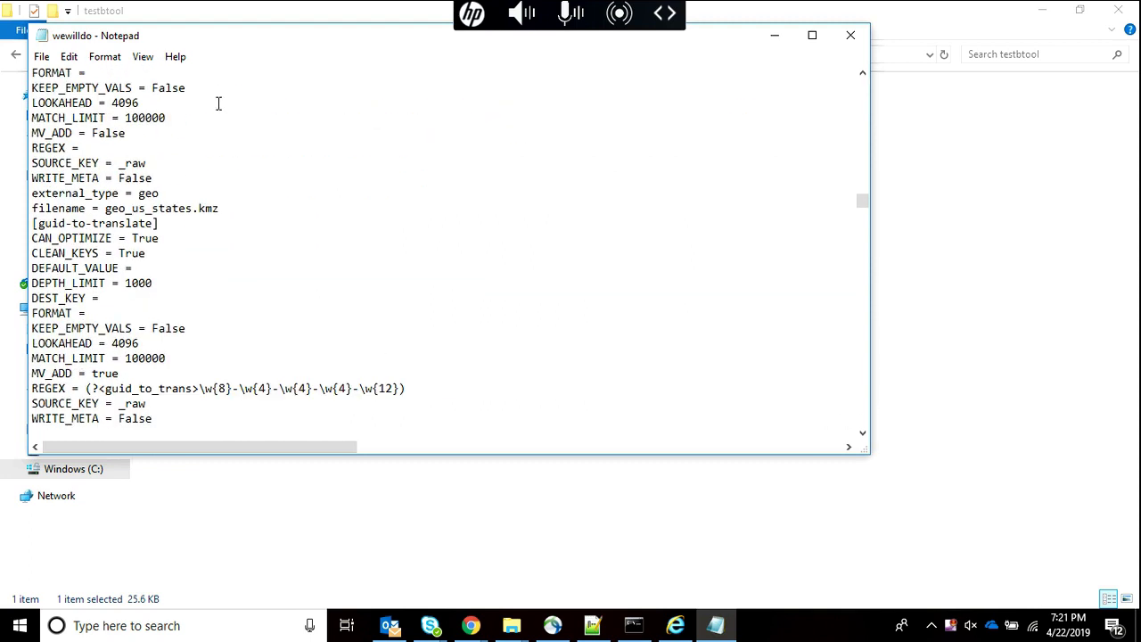
left_click(849, 38)
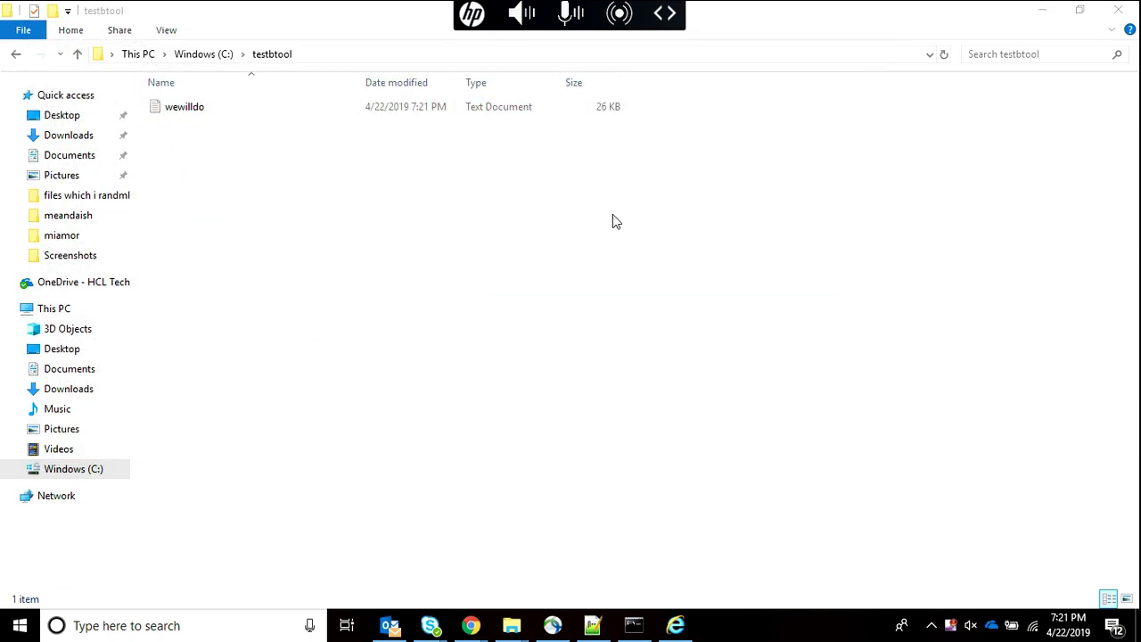
key("alt+Tab")
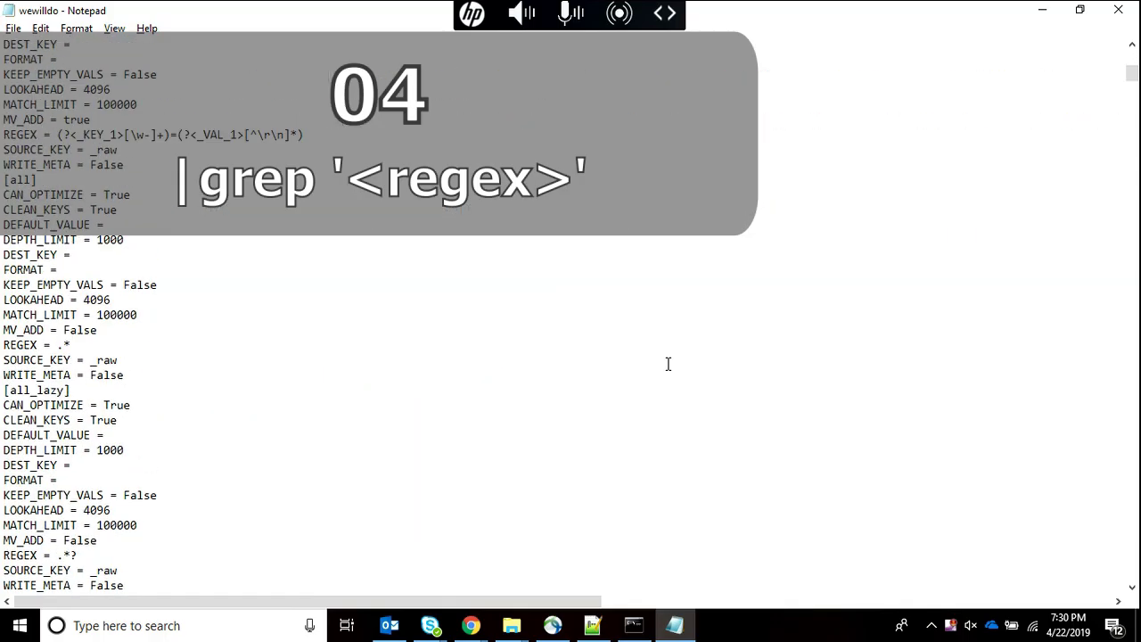
Scroll wewilldo in Notepad and highlight the REGEX = ARR setting lines.
scroll(668, 364, "down", 20)
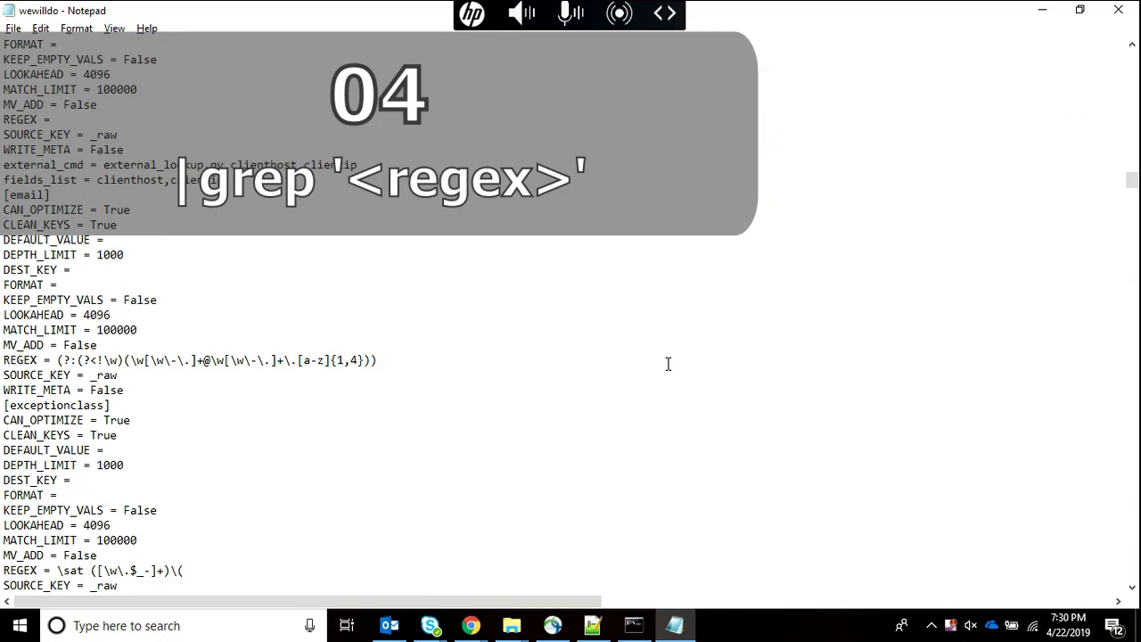
scroll(667, 364, "down", 15)
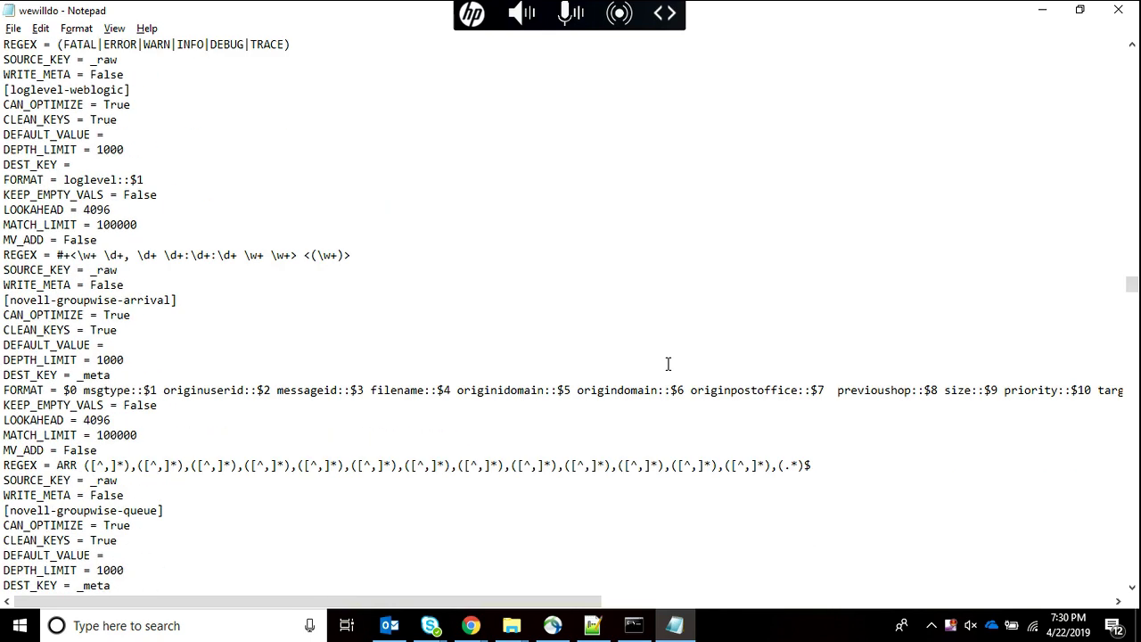
scroll(668, 363, "down", 2)
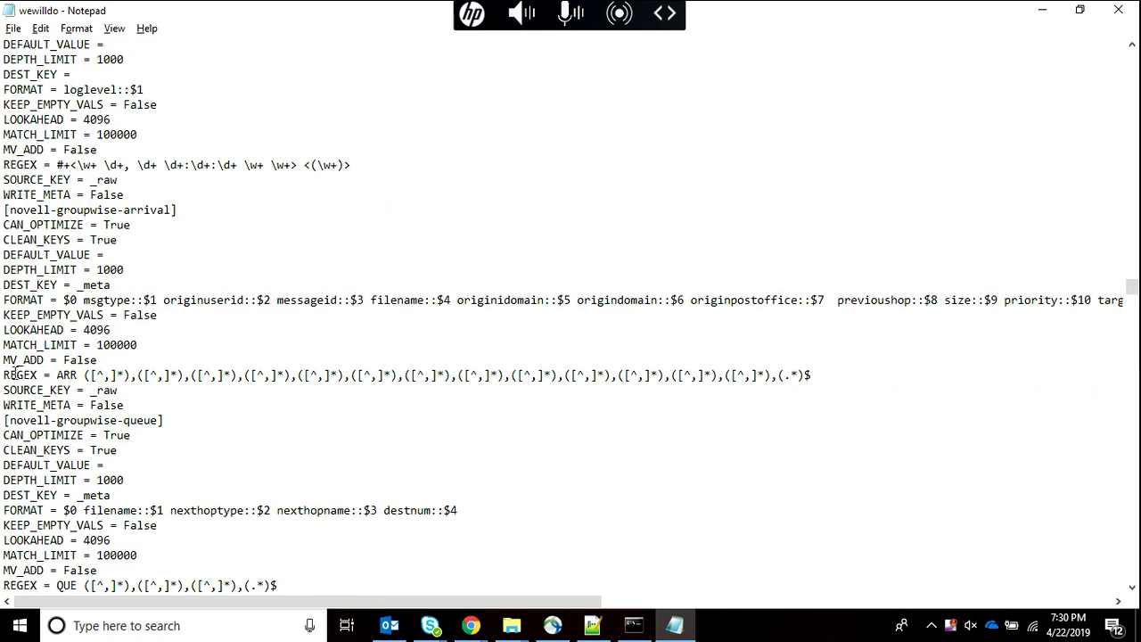
left_click_drag(9, 374, 613, 384)
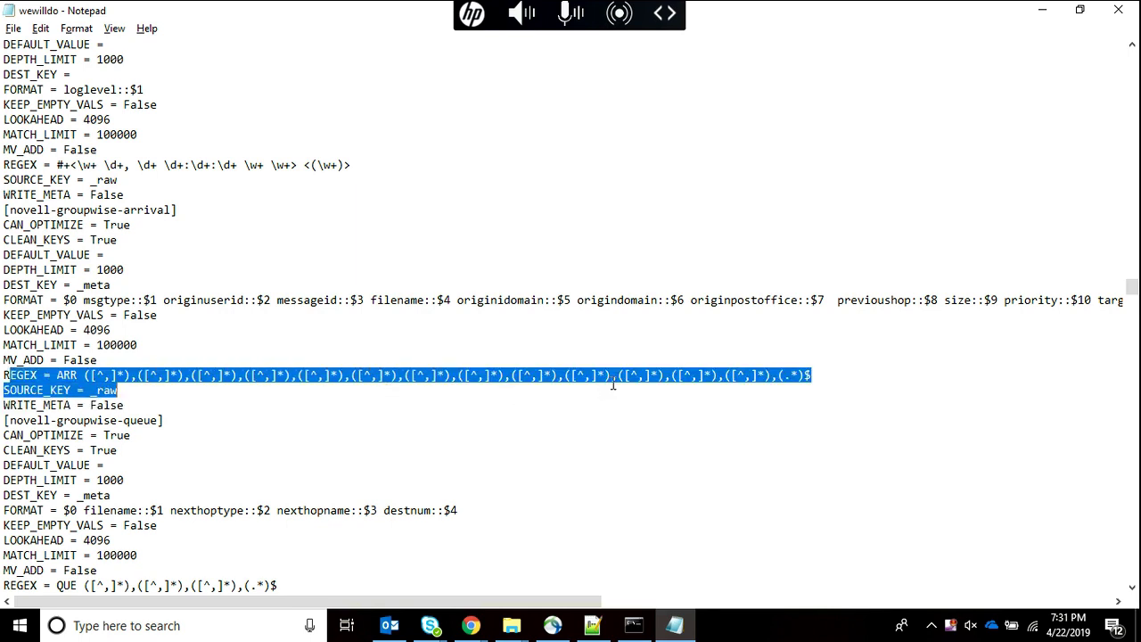
key("Right")
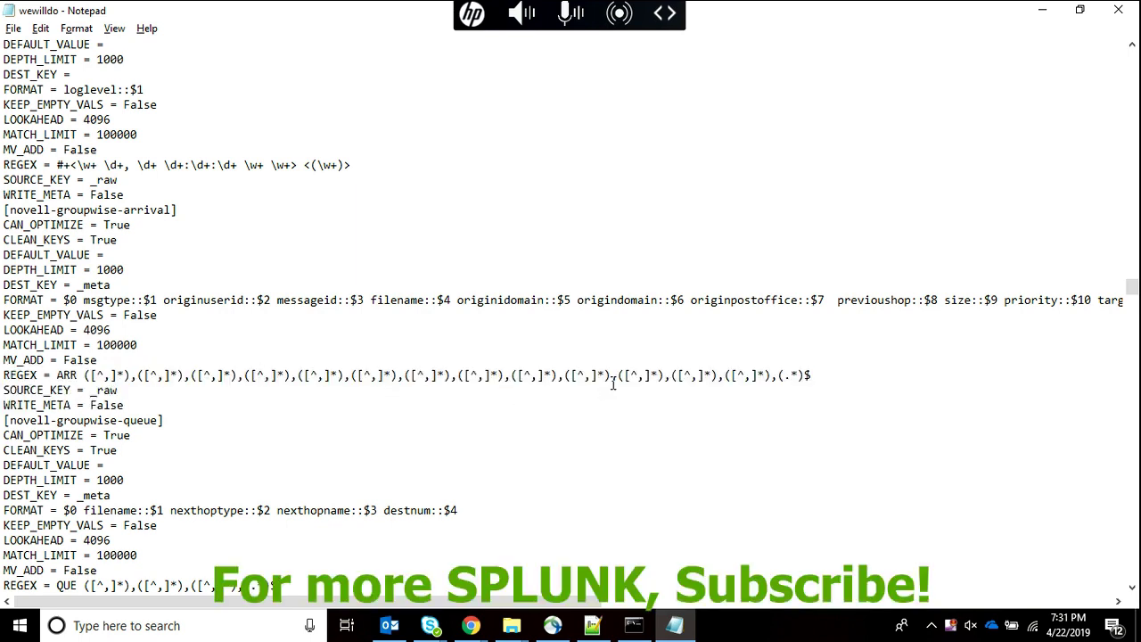
Search the document for REGEX and step through several matches before returning to Command Prompt.
key("ctrl+f")
type("REGEX")
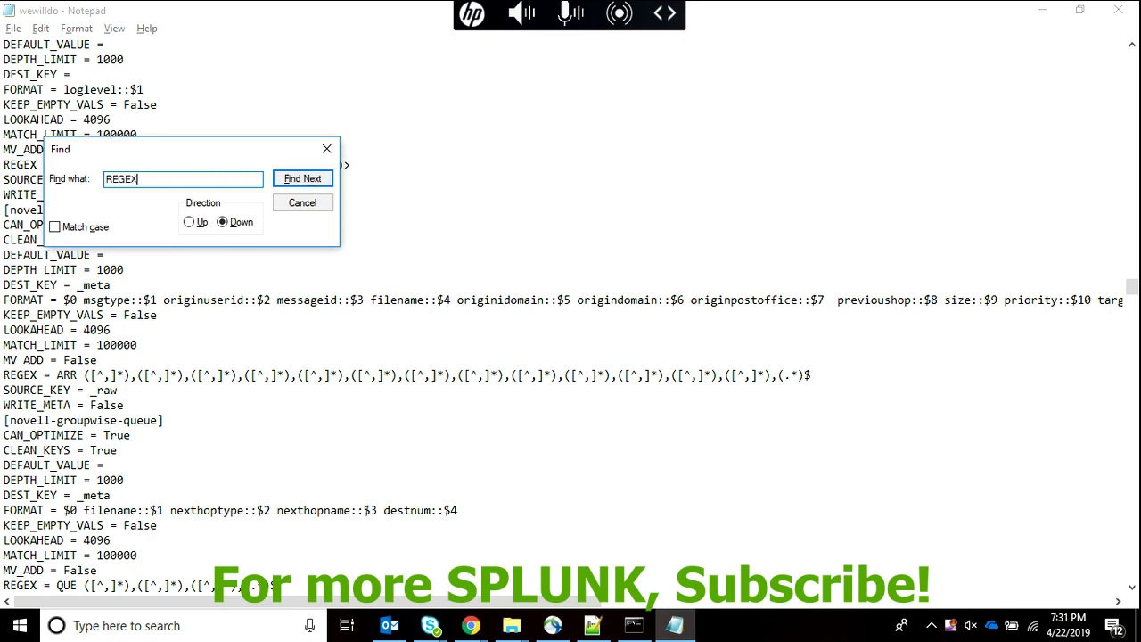
key("Return")
left_click_drag(613, 383, 326, 204)
left_click(319, 187)
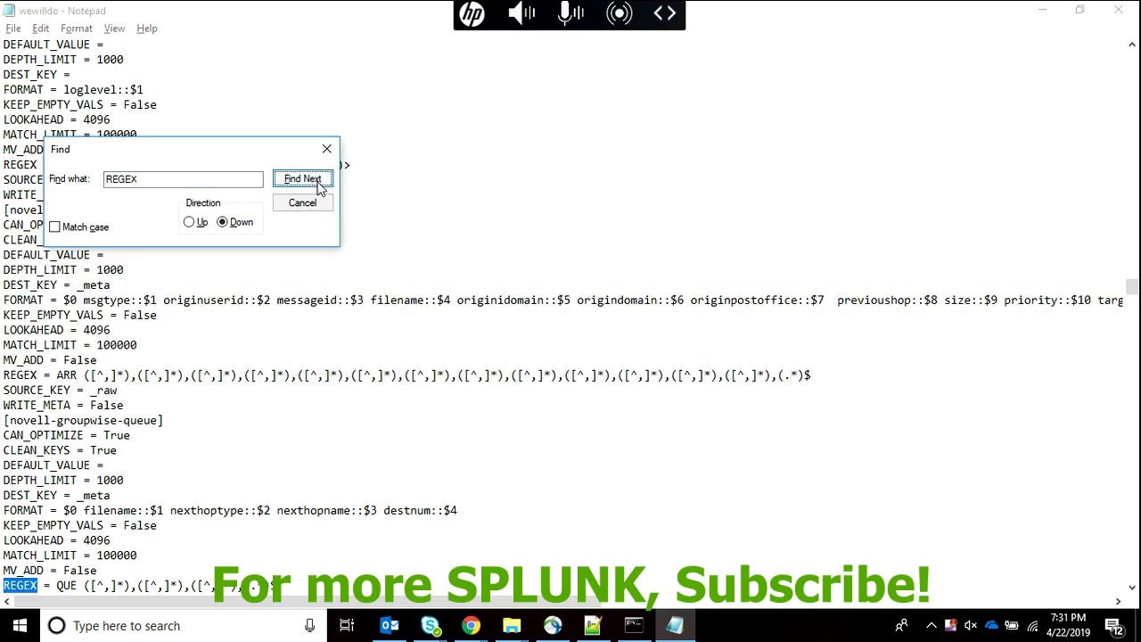
left_click(303, 179)
left_click(302, 179)
left_click(303, 179)
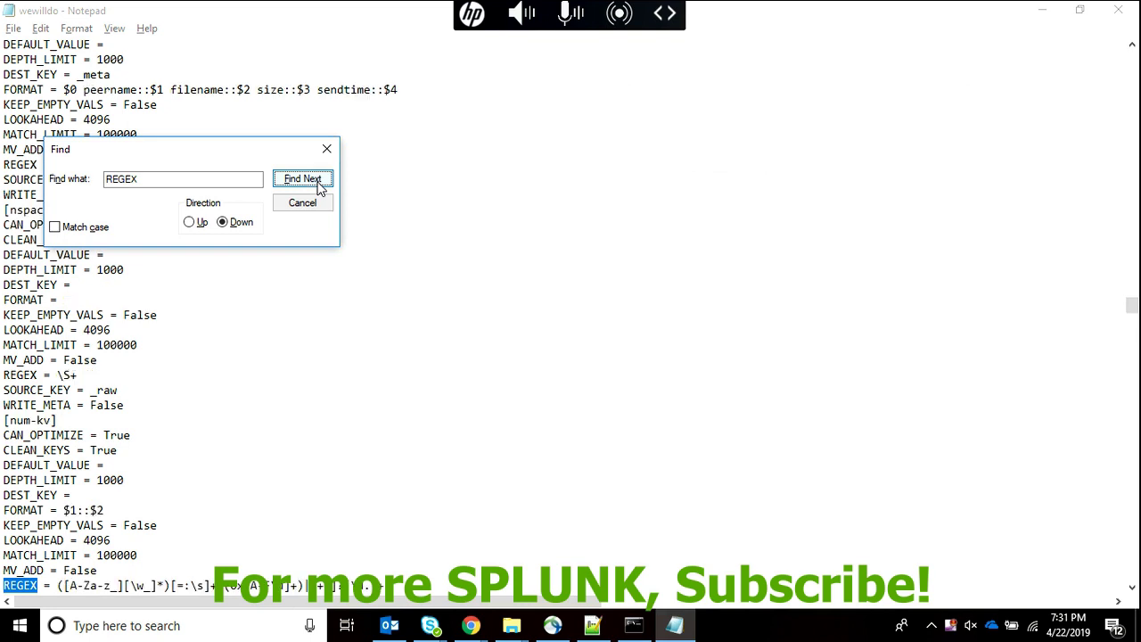
left_click(327, 148)
key("alt+Tab")
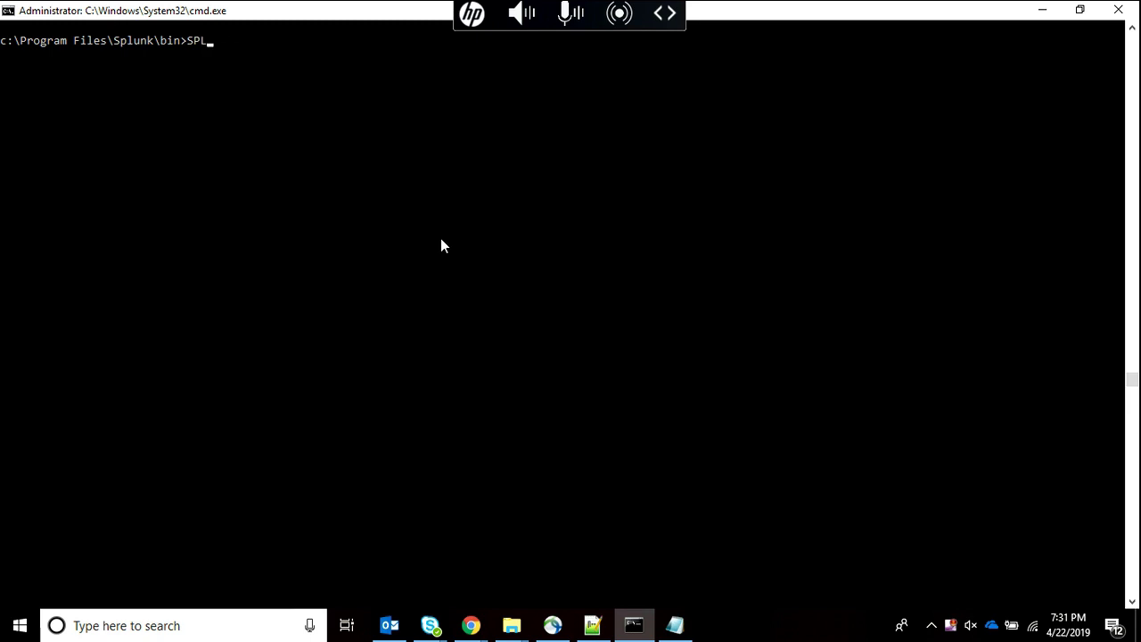
Run splunk cmd btool transforms list --debug |grep 'REGEX' to list only REGEX settings.
type("splunk cmd btool tra")
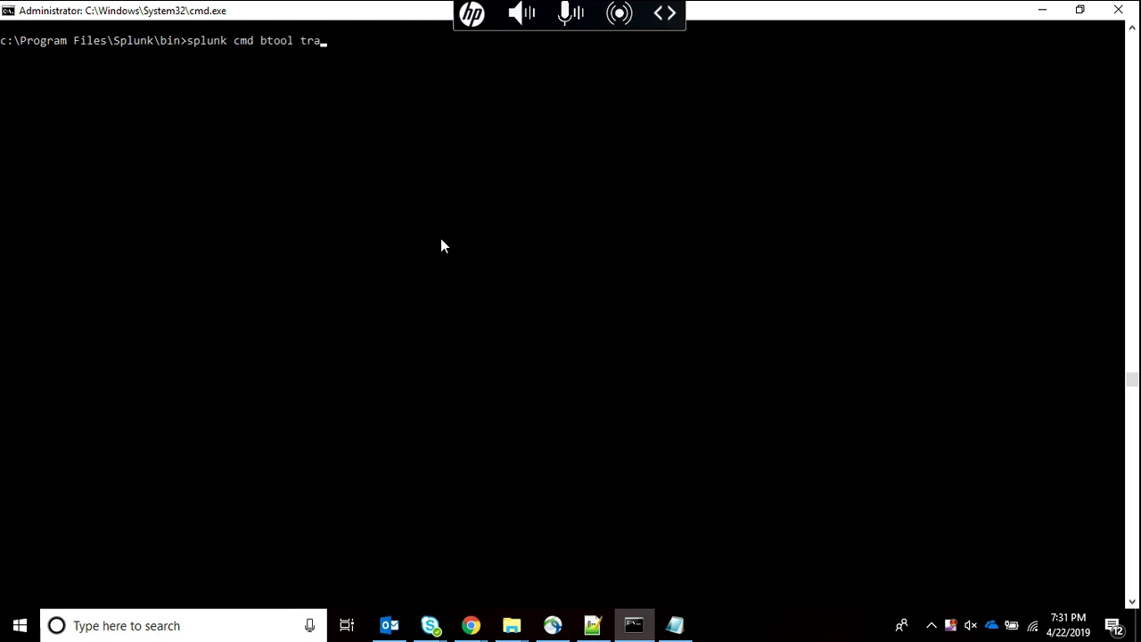
type("nsforms list --debug")
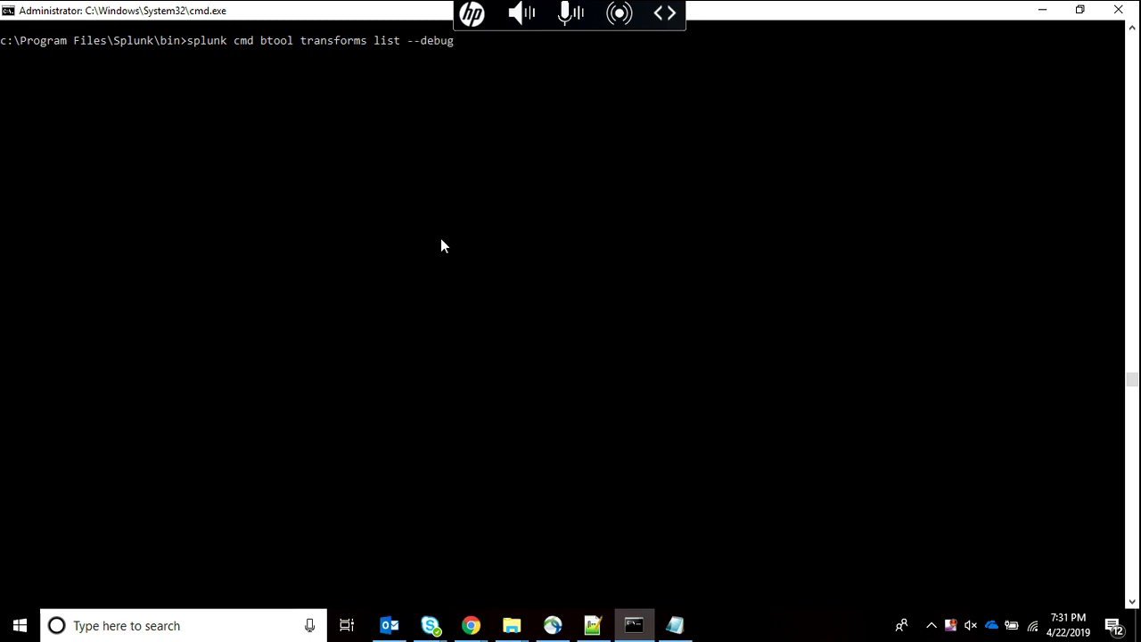
type(" |grep 'REGEX")
key("Left")
key("Left")
key("Left")
key("Left")
key("Left")
type("'")
key("End")
key("Return")
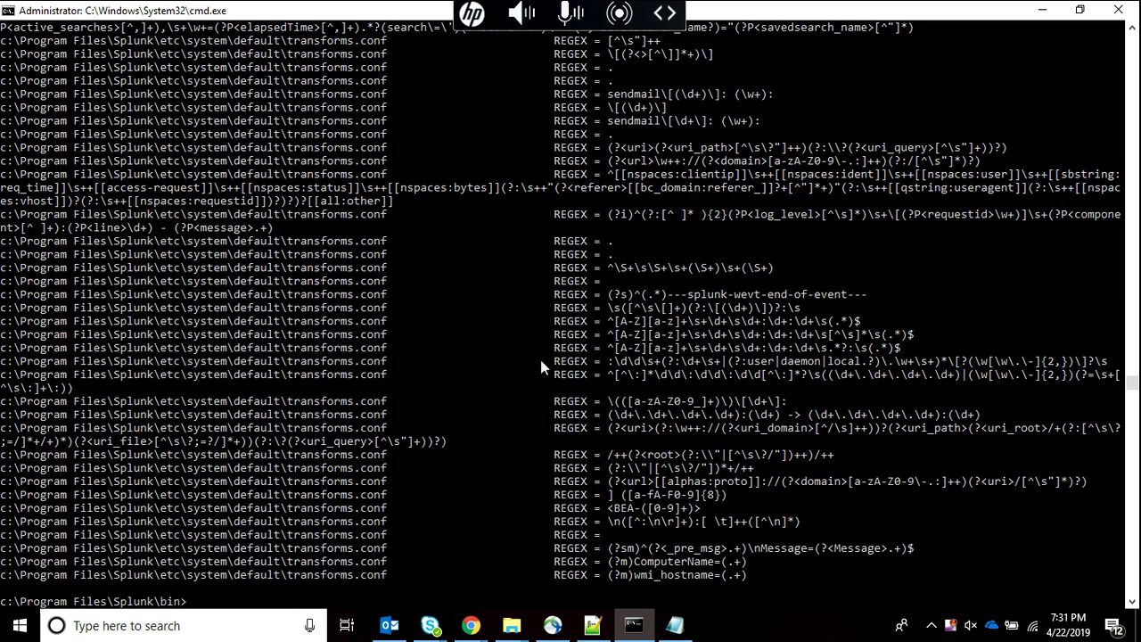
Highlight REGEX results such as <BEA-([0-9]+)> and splunk-wevt-end-of-event, plus a source path.
left_click(556, 575)
left_click_drag(559, 576, 706, 576)
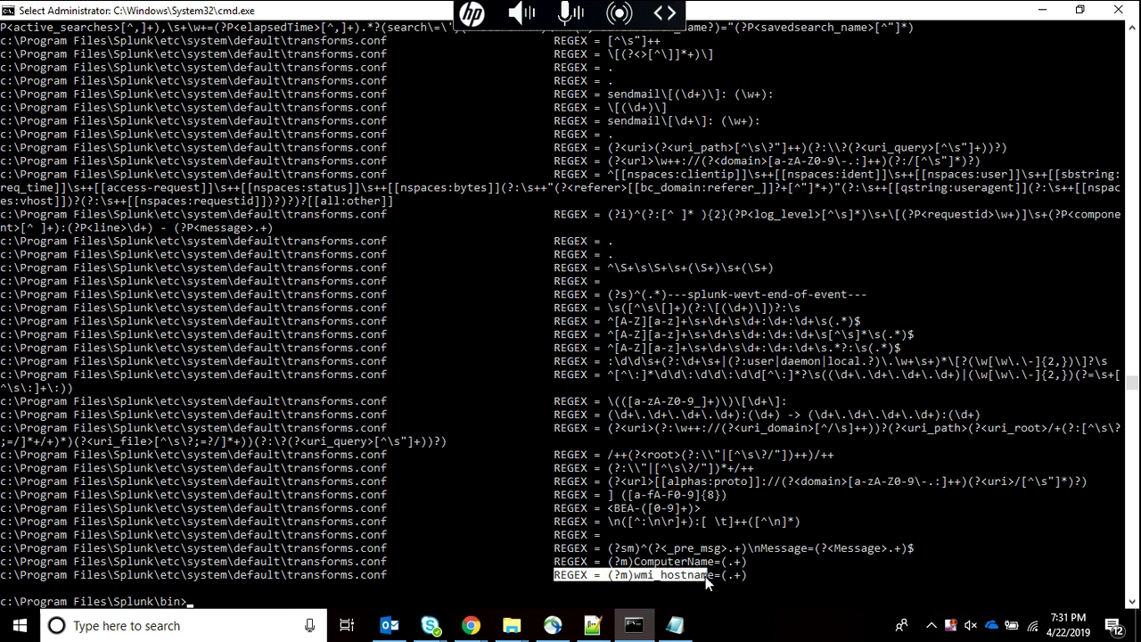
left_click_drag(555, 508, 702, 508)
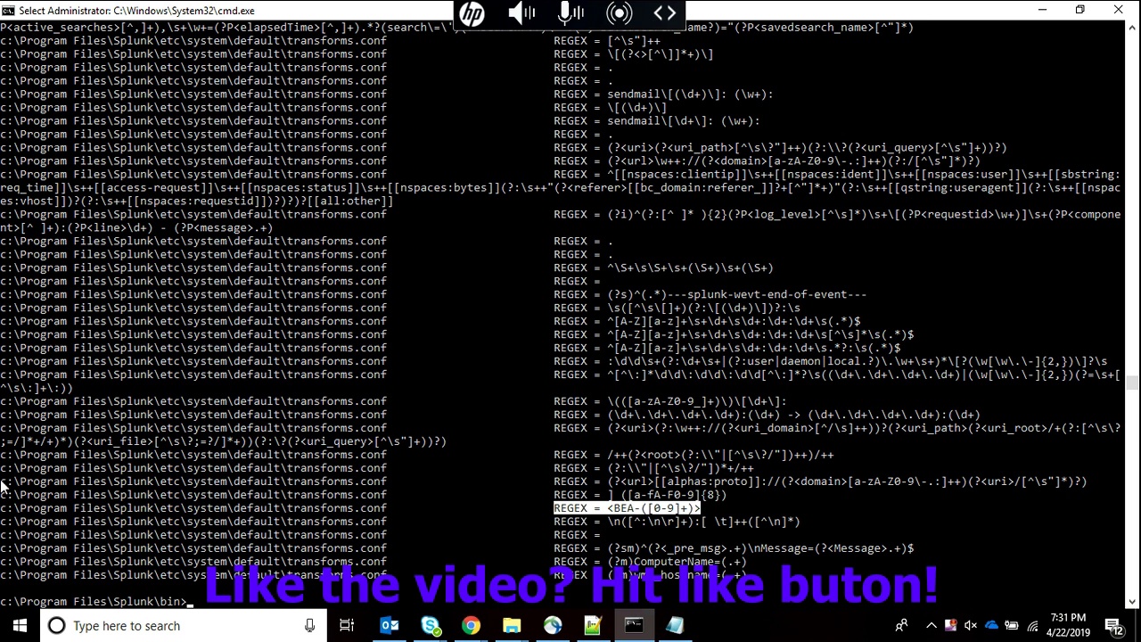
left_click_drag(3, 482, 392, 481)
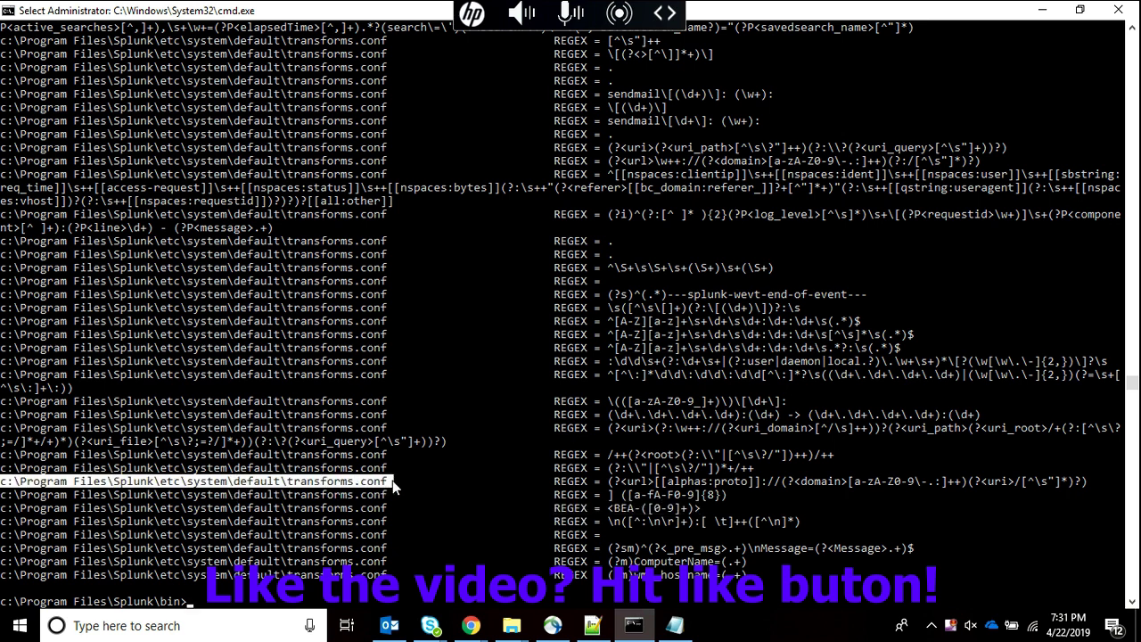
left_click_drag(548, 293, 748, 300)
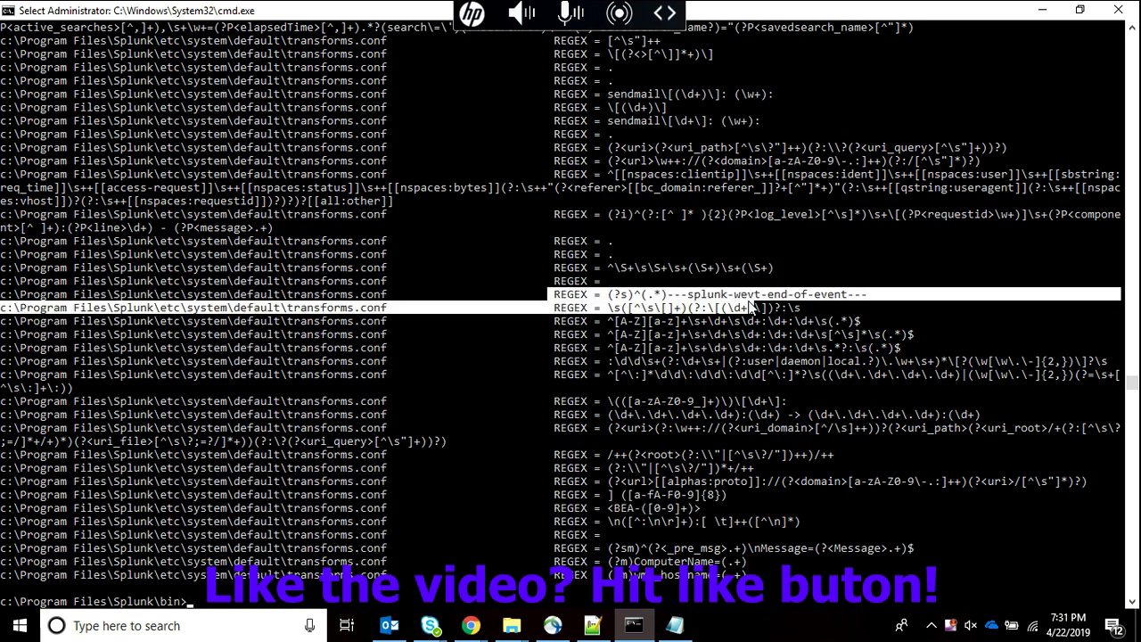
scroll(748, 300, "up", 6)
left_click_drag(553, 201, 674, 203)
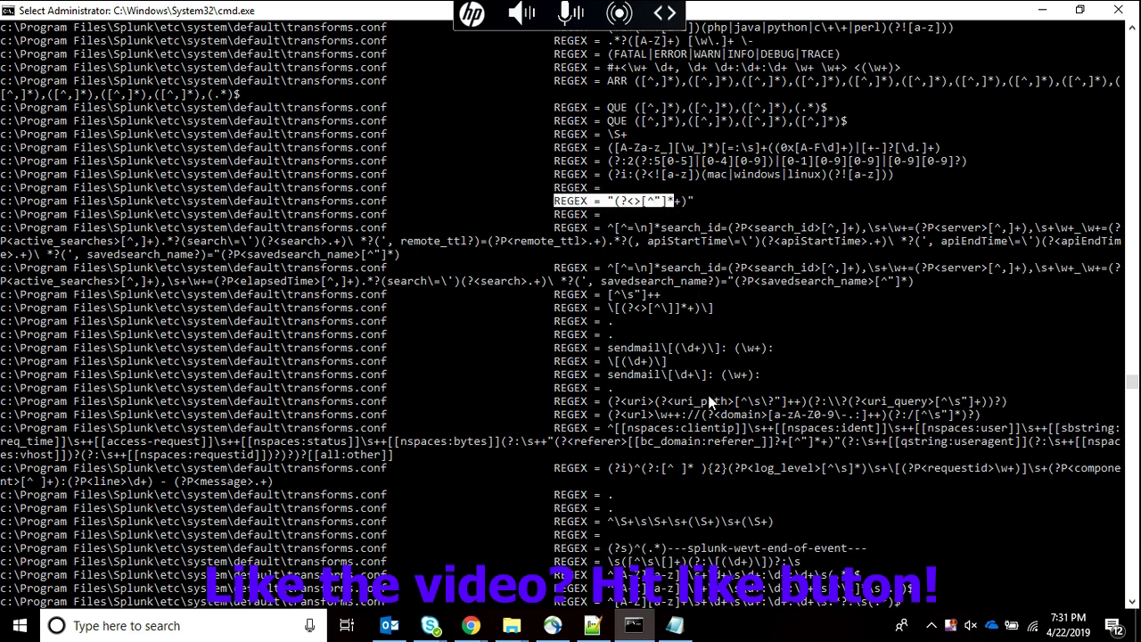
key("ctrl+c")
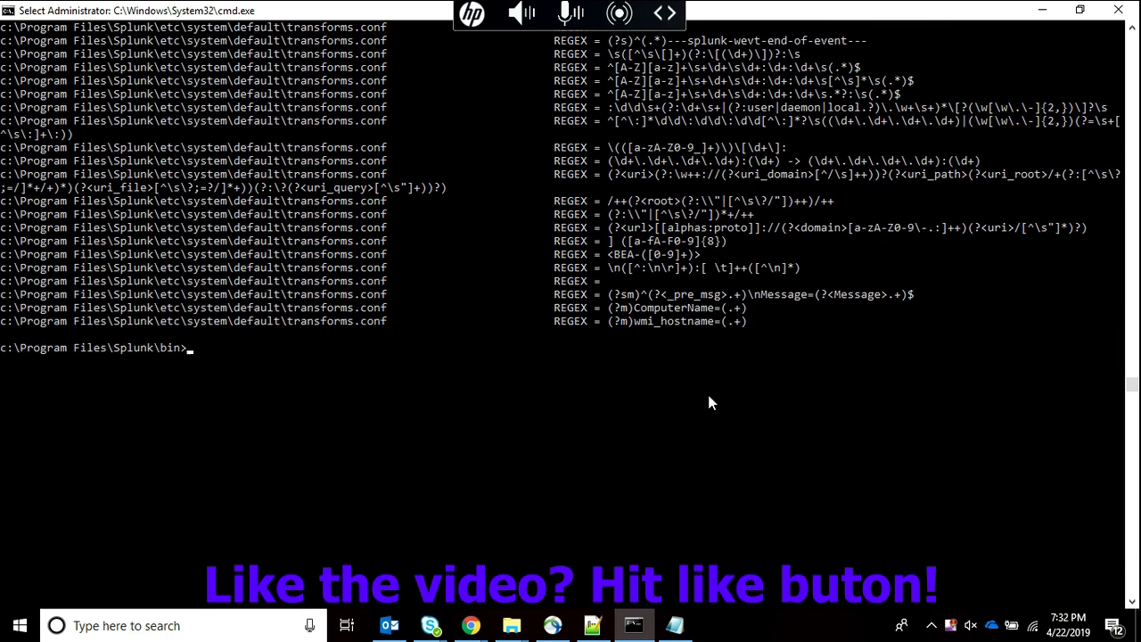
Rerun the REGEX-filtered transforms listing without --debug to show bare REGEX lines.
key("Up")
key("Left")
key("Left")
key("Left")
key("Left")
key("Left")
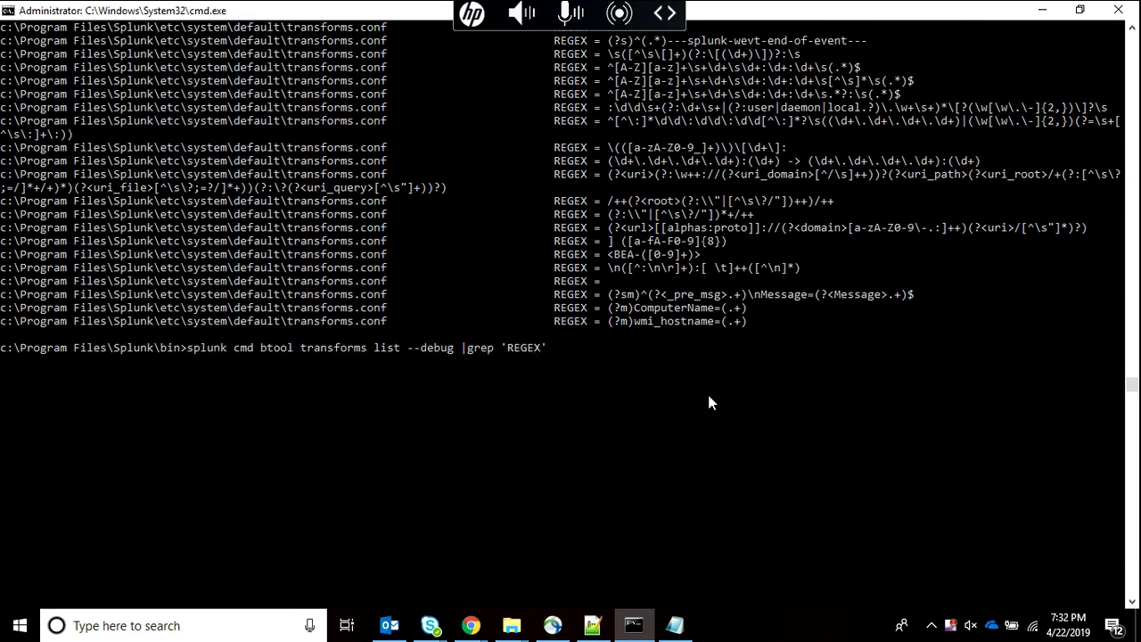
key("Left")
key("Left")
key("Left")
key("Left")
key("Left")
key("Left")
key("Left")
key("Left")
key("BackSpace")
key("BackSpace")
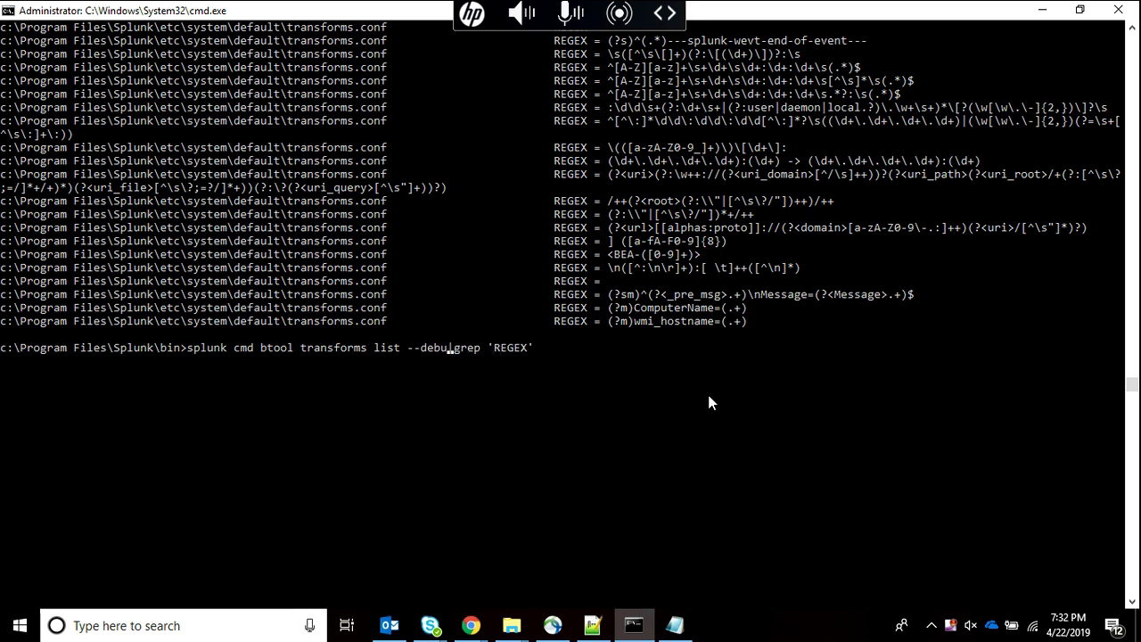
key("BackSpace")
key("BackSpace")
key("BackSpace")
key("BackSpace")
key("BackSpace")
key("BackSpace")
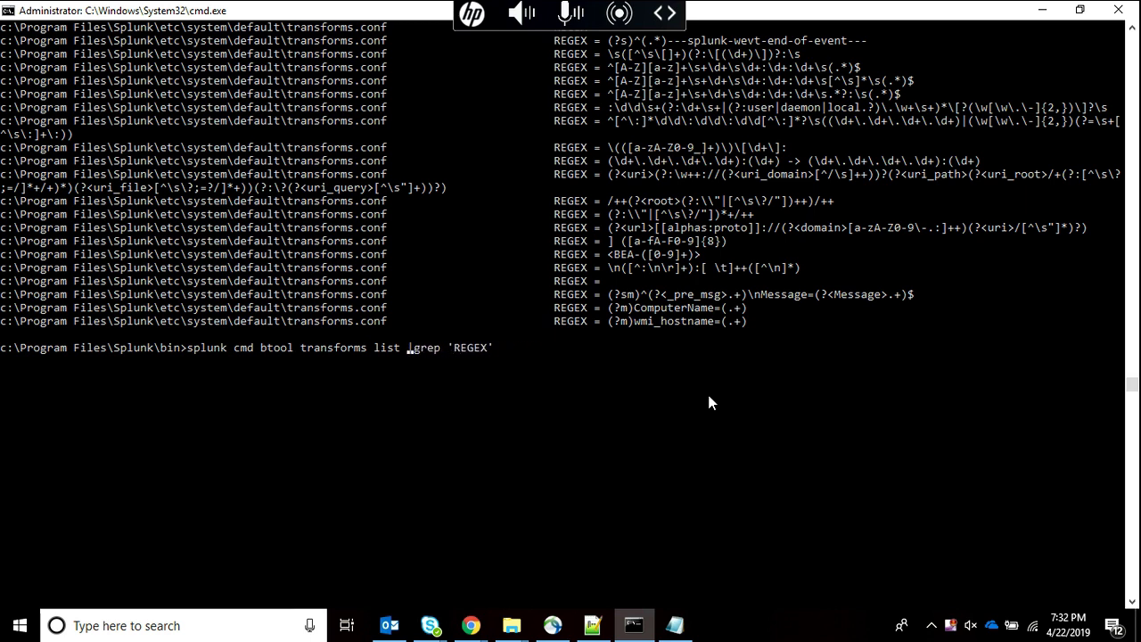
key("Return")
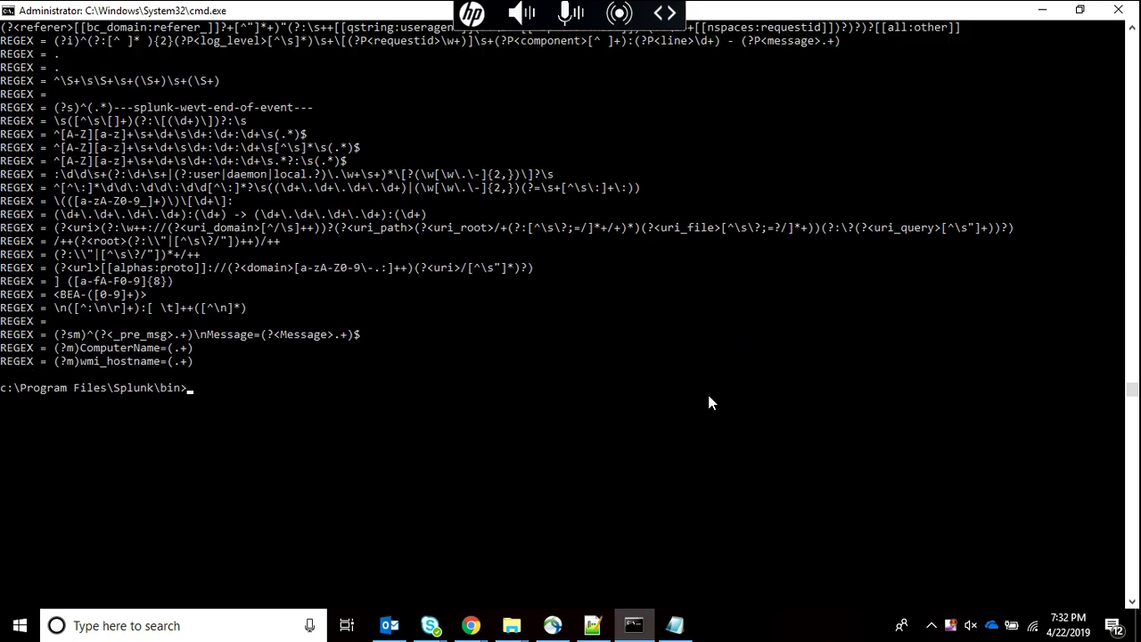
Recall the REGEX-filtered btool command again and retype its closing quote.
scroll(710, 398, "up", 11)
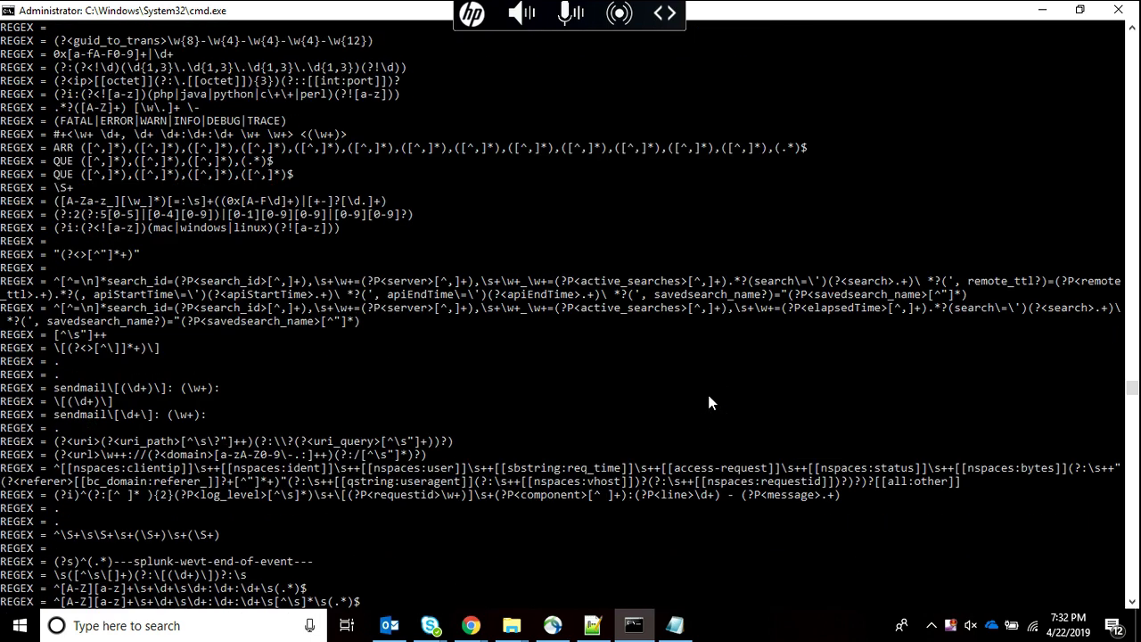
scroll(710, 398, "down", 10)
key("Up")
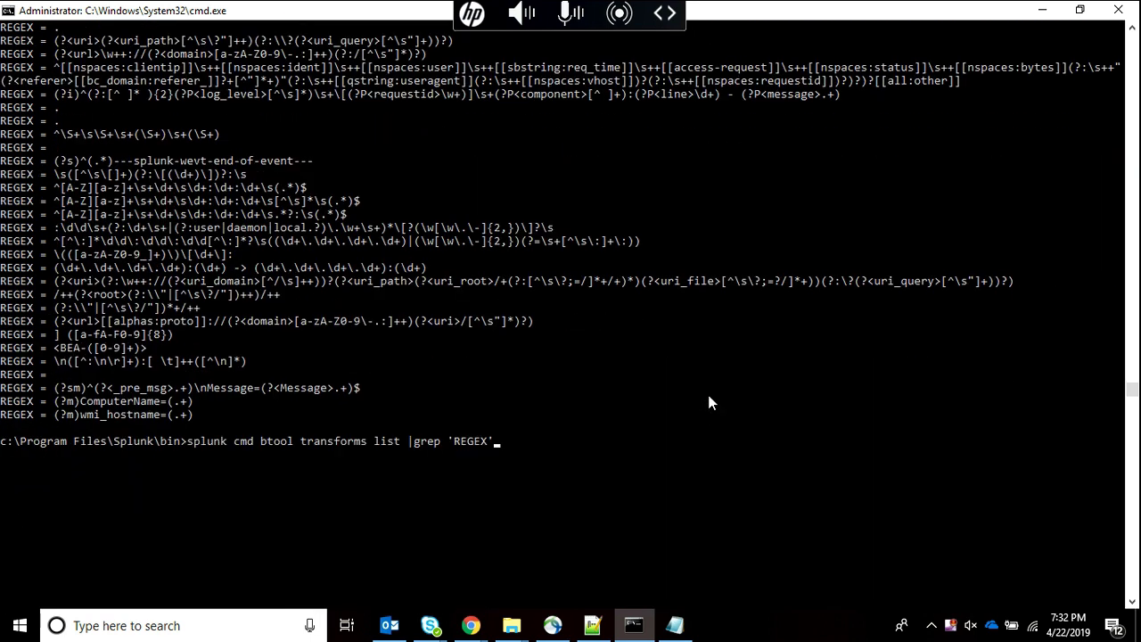
key("BackSpace")
type("'")
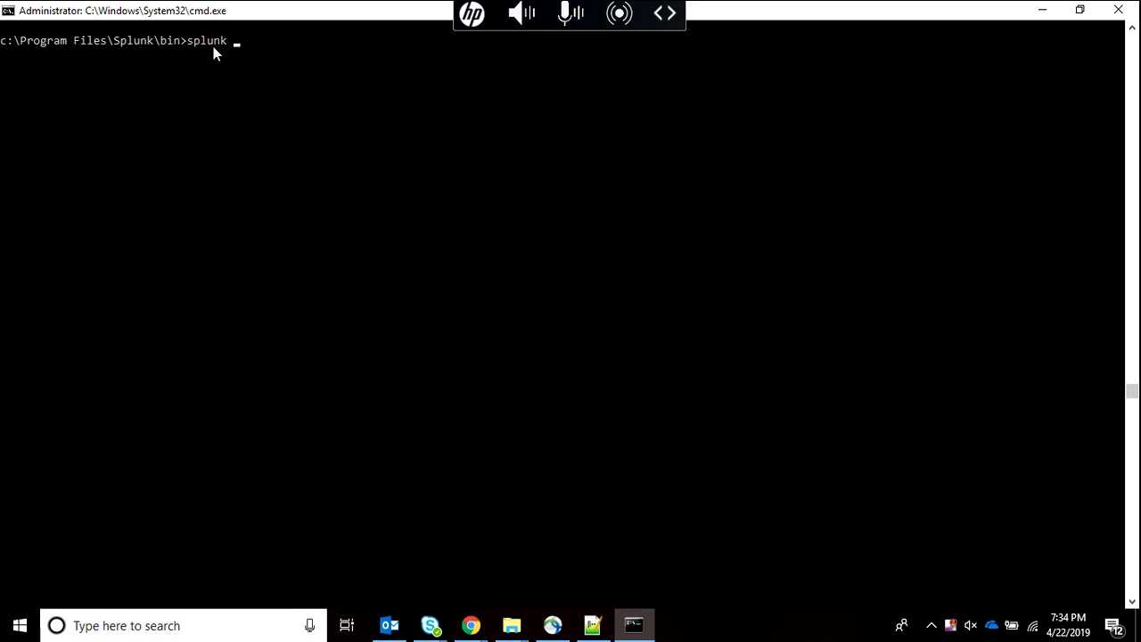
List props for --app=search and highlight [indian], [scheduler], [nas_shares], [splunkd], [splunk_web_service].
type("cmd btool --app=search props list")
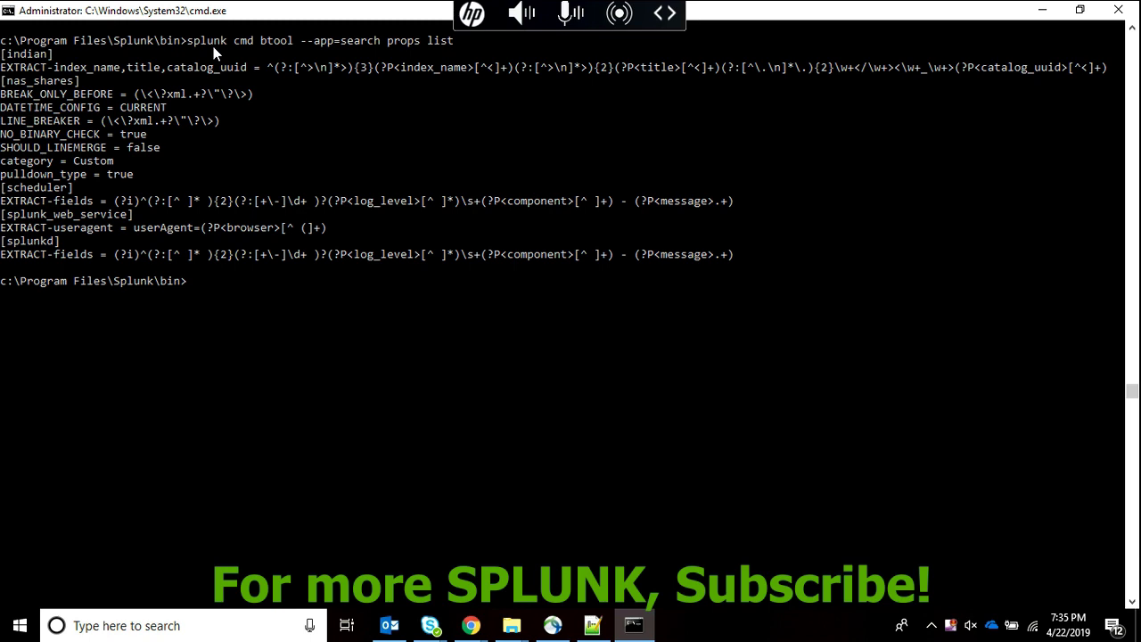
left_click_drag(1, 54, 54, 56)
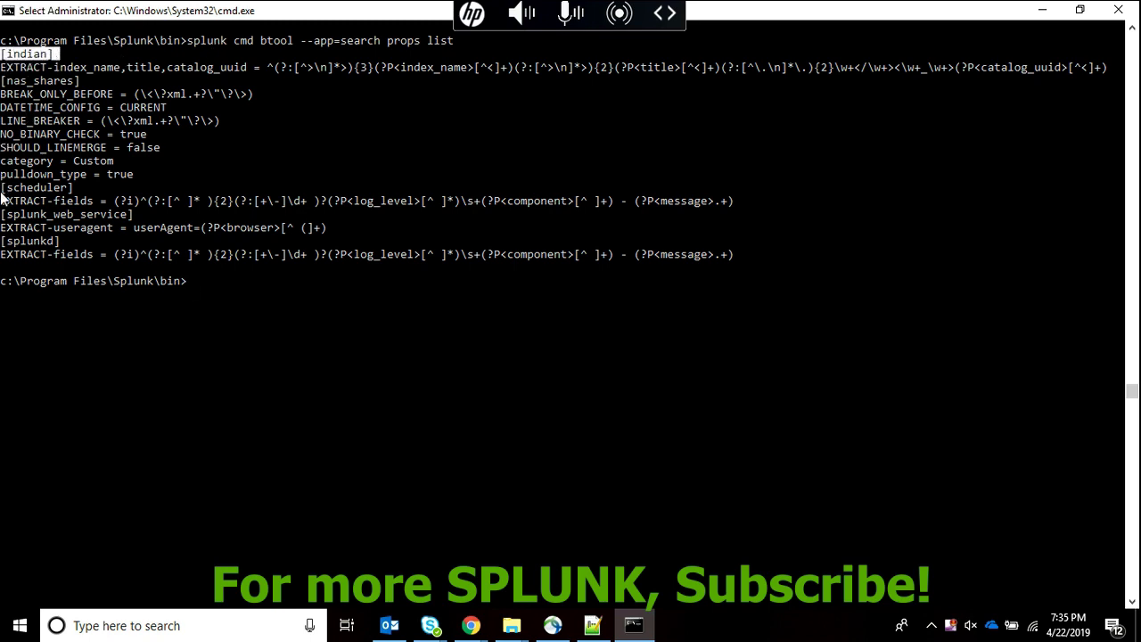
left_click_drag(3, 187, 77, 190)
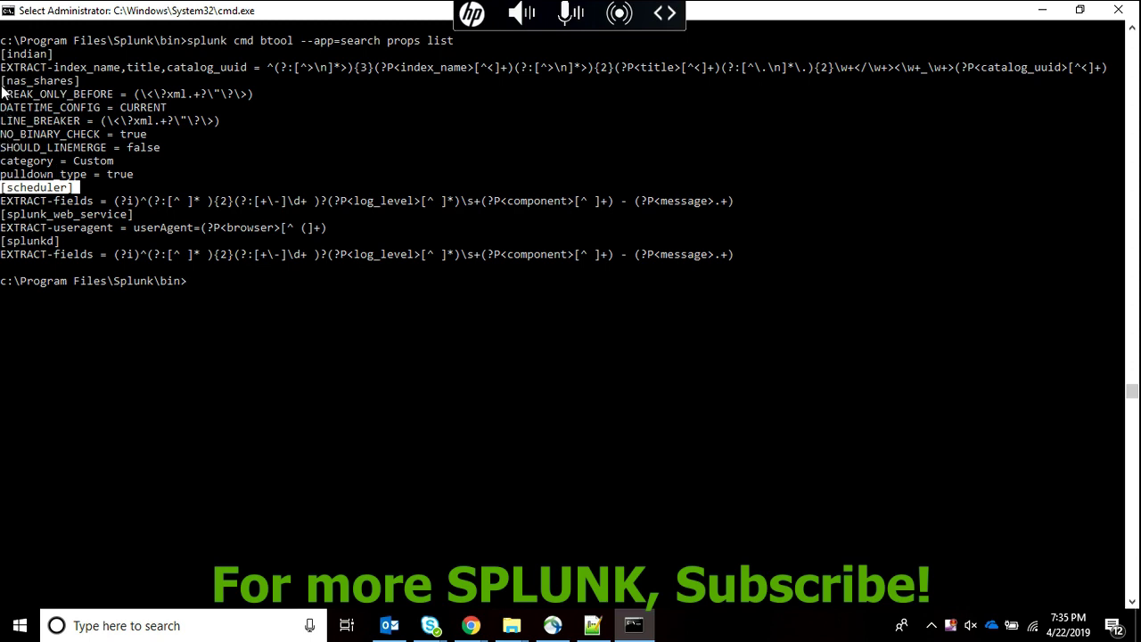
left_click_drag(3, 81, 82, 86)
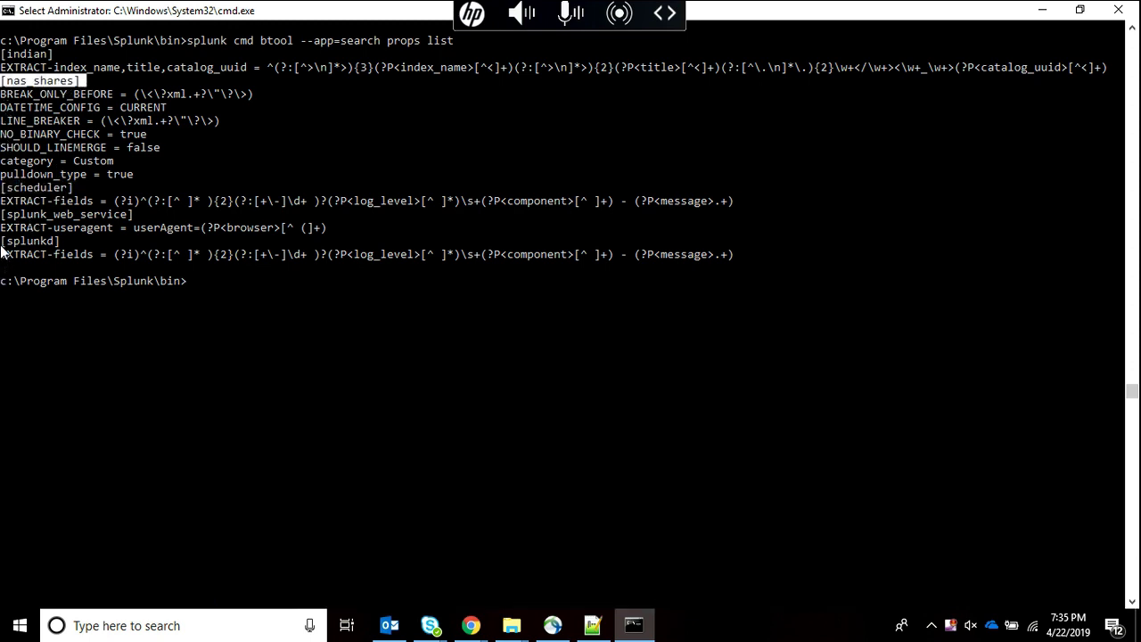
left_click_drag(2, 236, 101, 243)
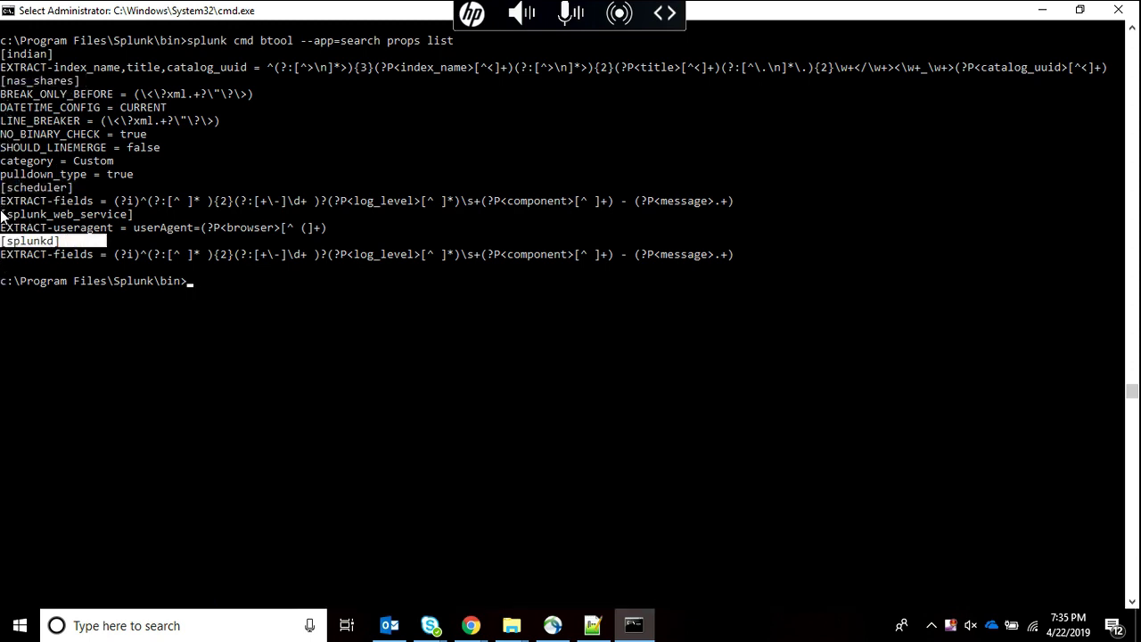
left_click_drag(3, 214, 142, 211)
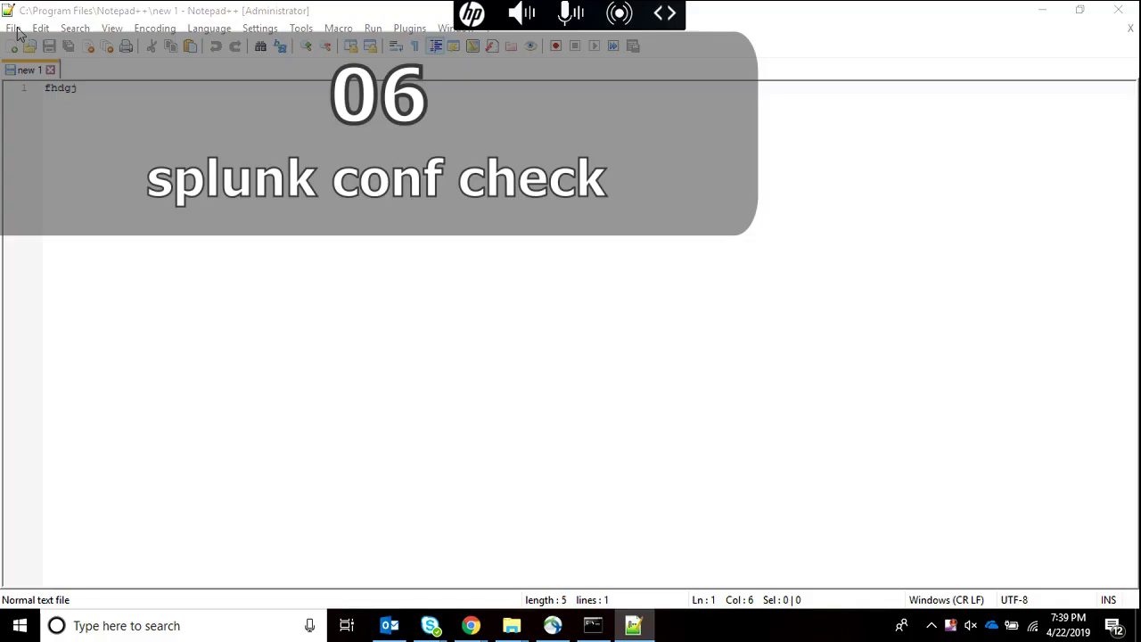
Open C:\Program Files\Splunk\etc\apps\search\local\props.conf in Notepad++ via the search bin folder history.
left_click(14, 27)
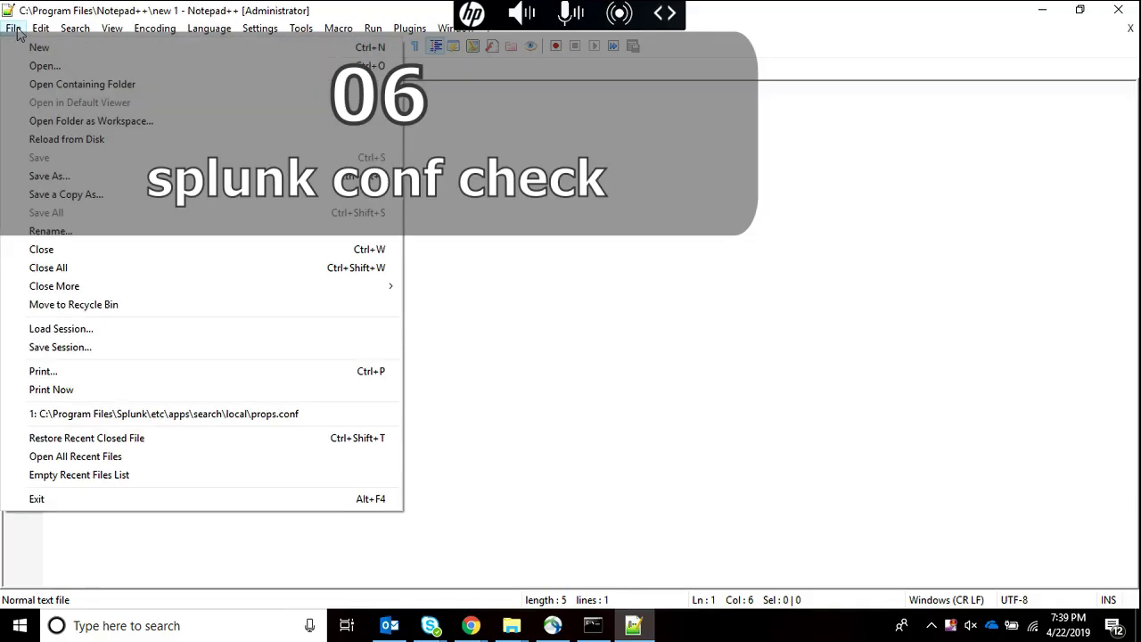
left_click(46, 68)
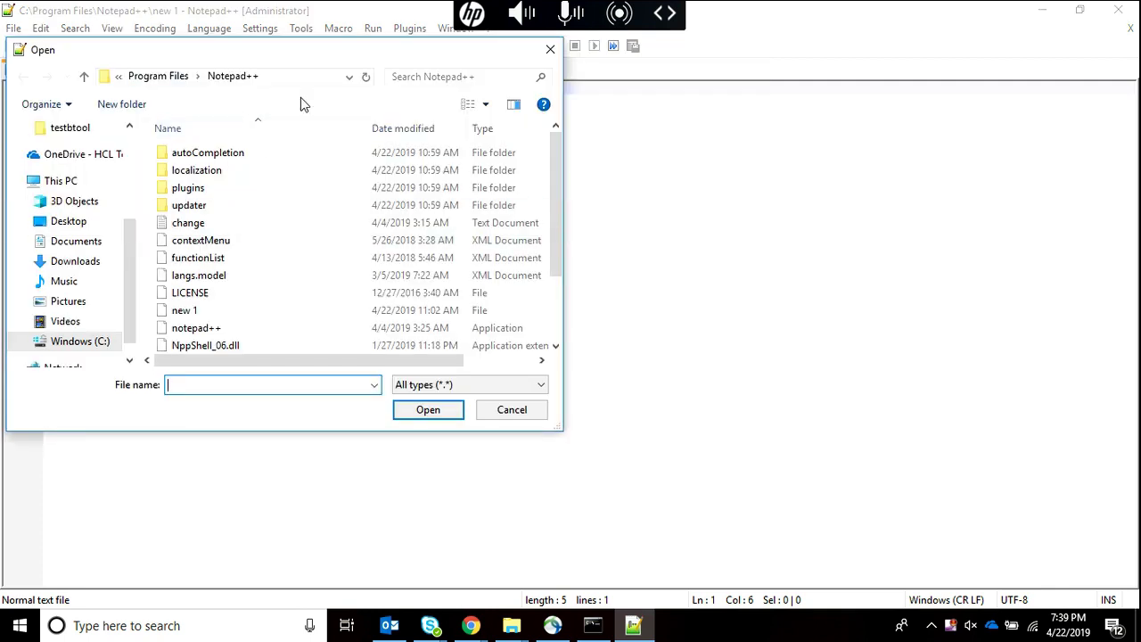
left_click(349, 77)
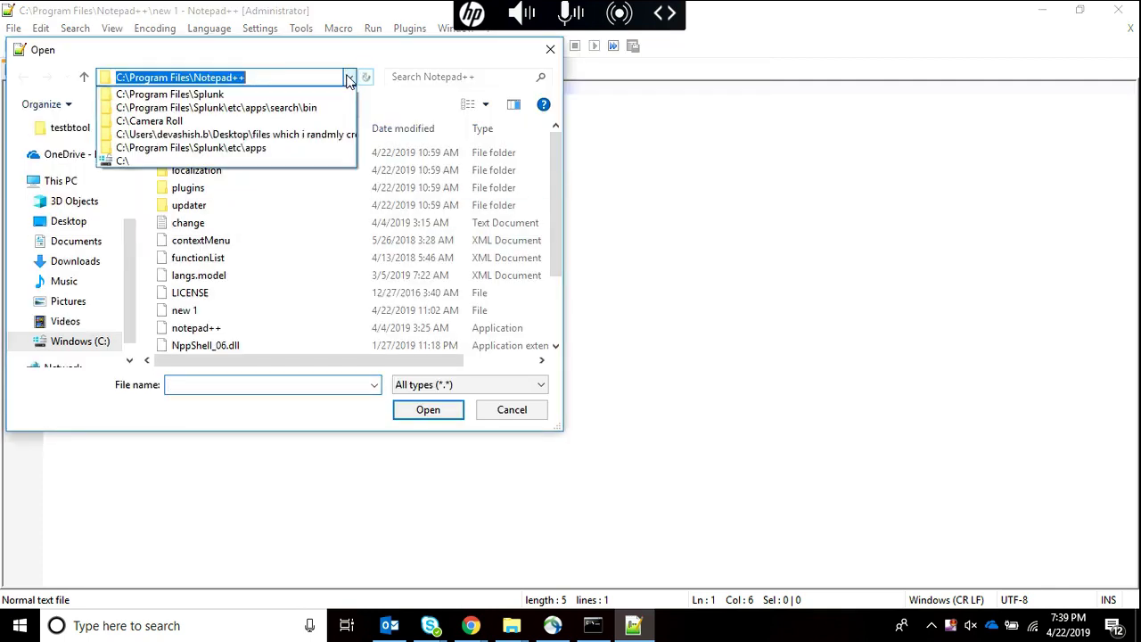
left_click(255, 108)
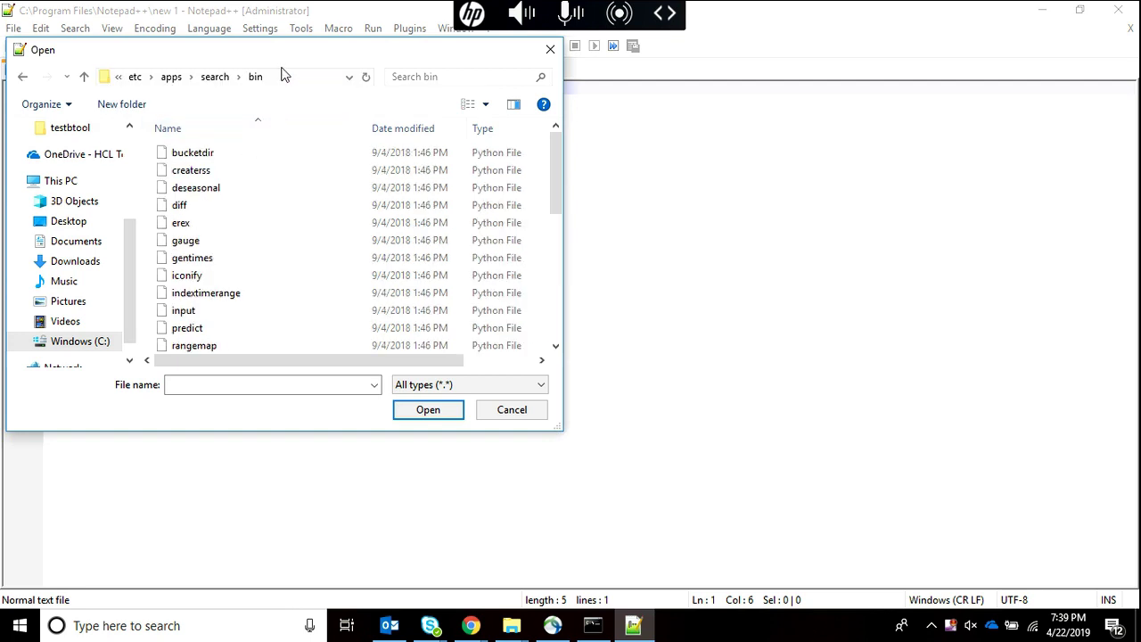
left_click(117, 82)
left_click(117, 83)
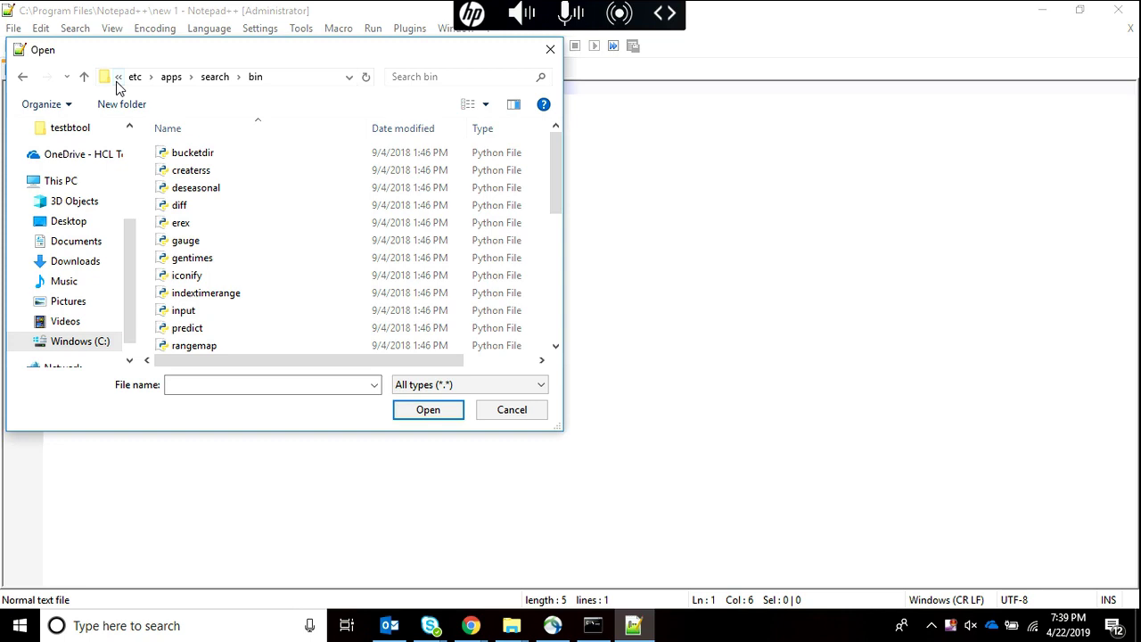
left_click(214, 78)
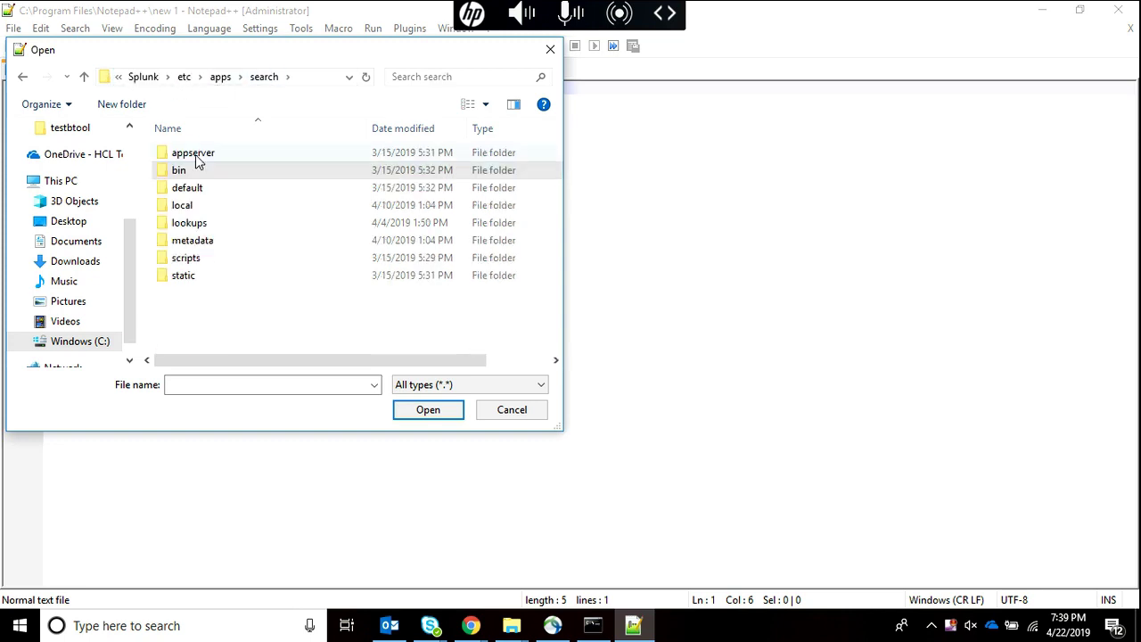
double_click(196, 207)
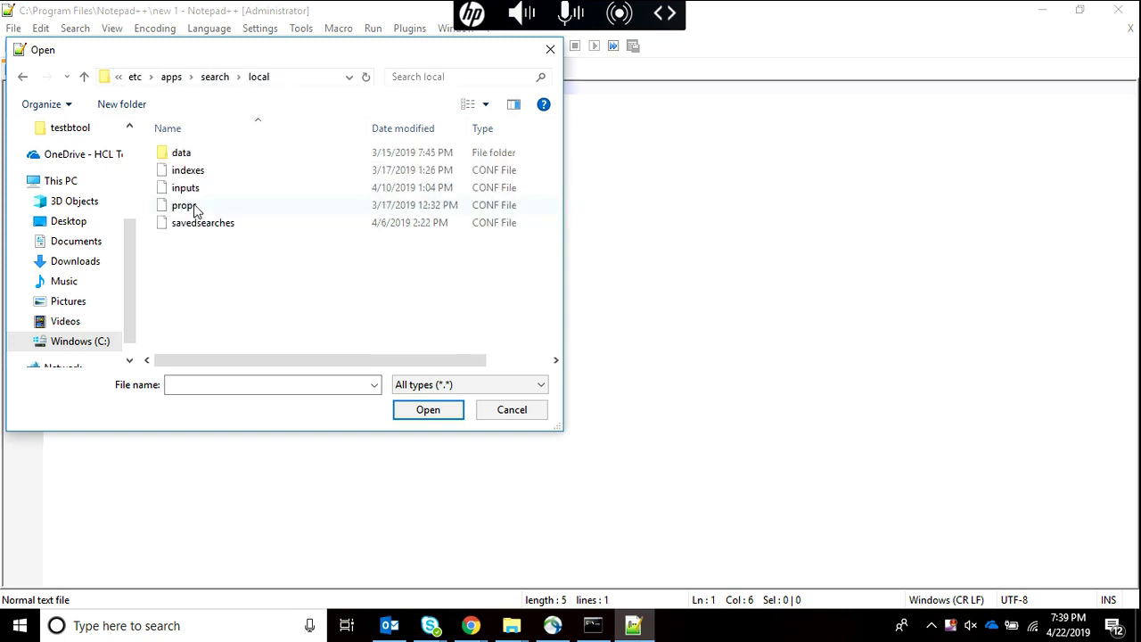
double_click(197, 206)
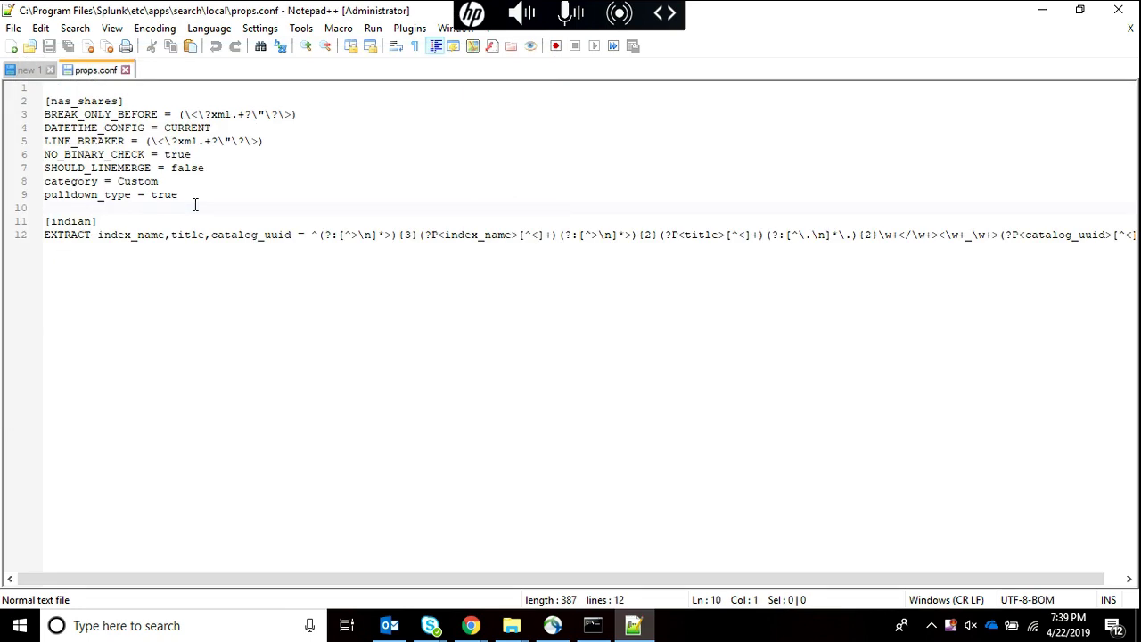
Duplicate the [nas_shares] stanza (lines 2–9) below the [indian] stanza, starting at line 14.
left_click(45, 101)
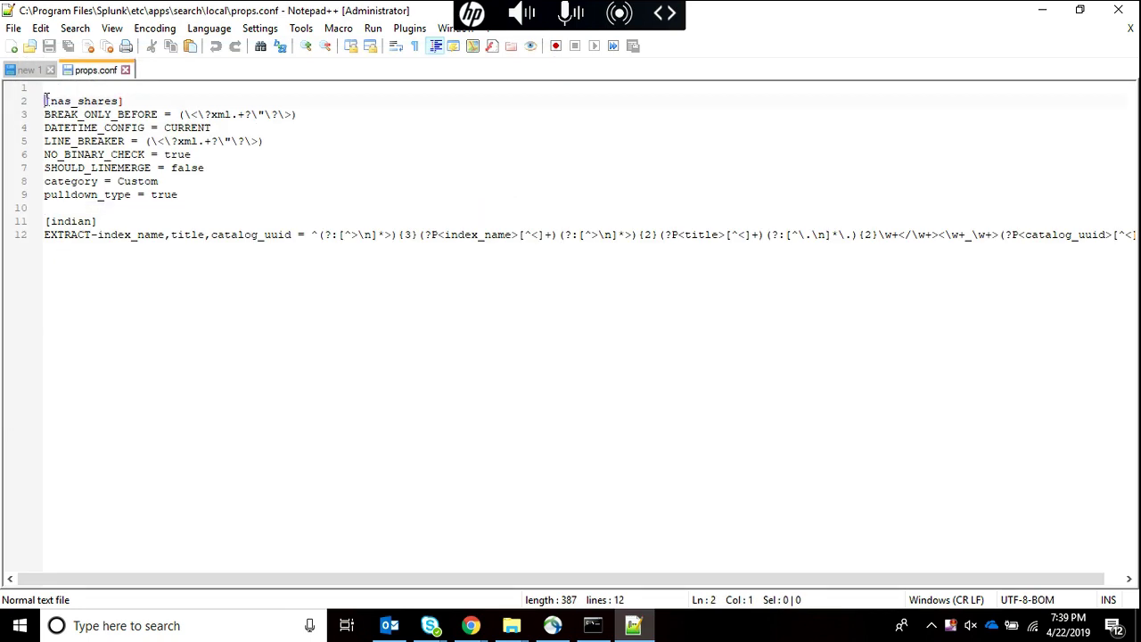
left_click_drag(45, 101, 183, 195)
key("ctrl+c")
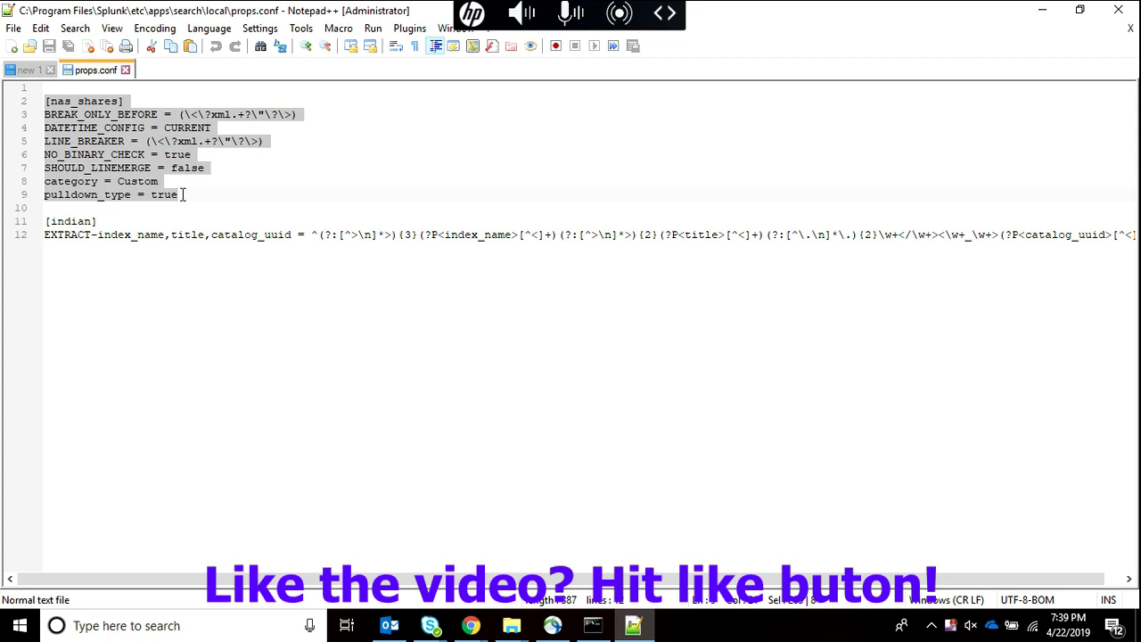
left_click(123, 265)
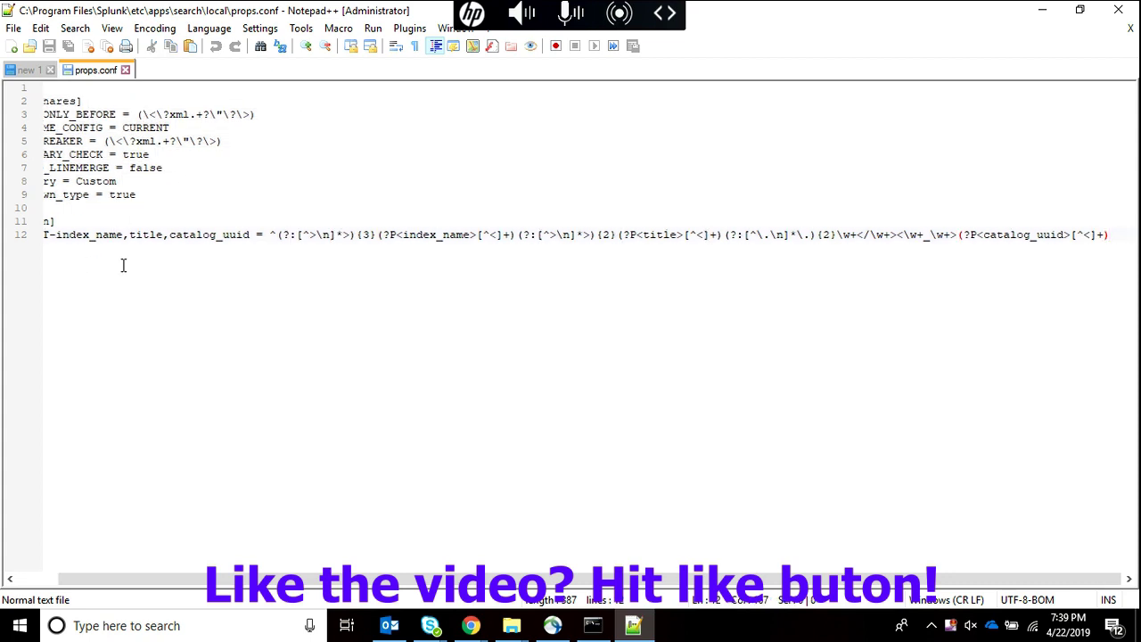
key("Home")
key("End")
key("Return")
key("Return")
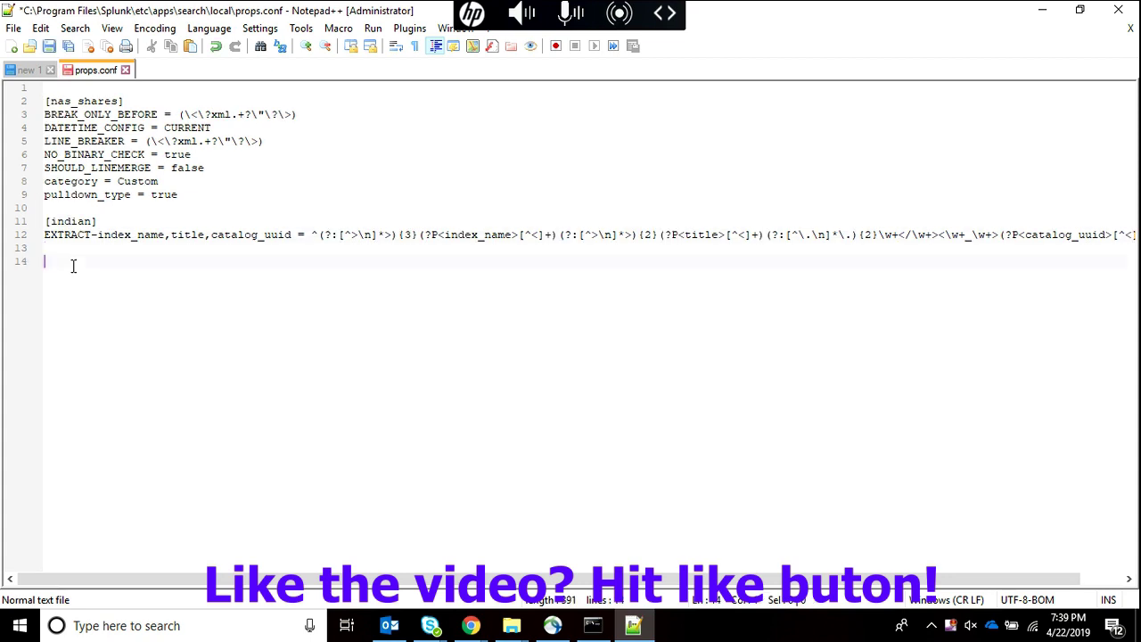
key("ctrl+v")
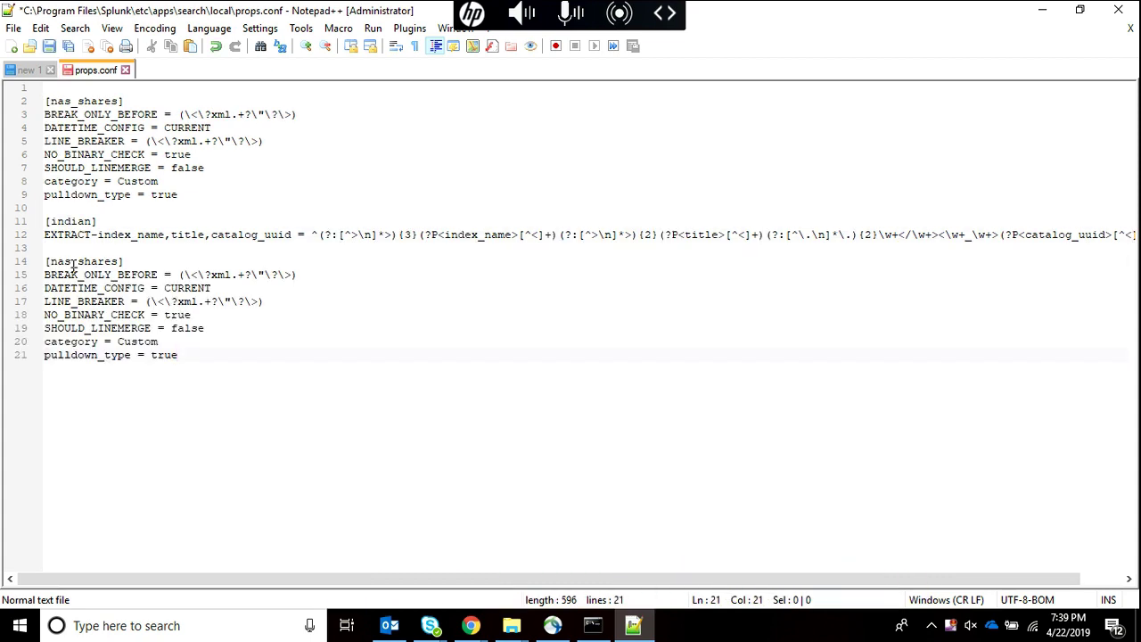
Misspell the key on line 15 as BREAK_ONLY_BEFOR by dropping the final E.
left_click(156, 274)
key("BackSpace")
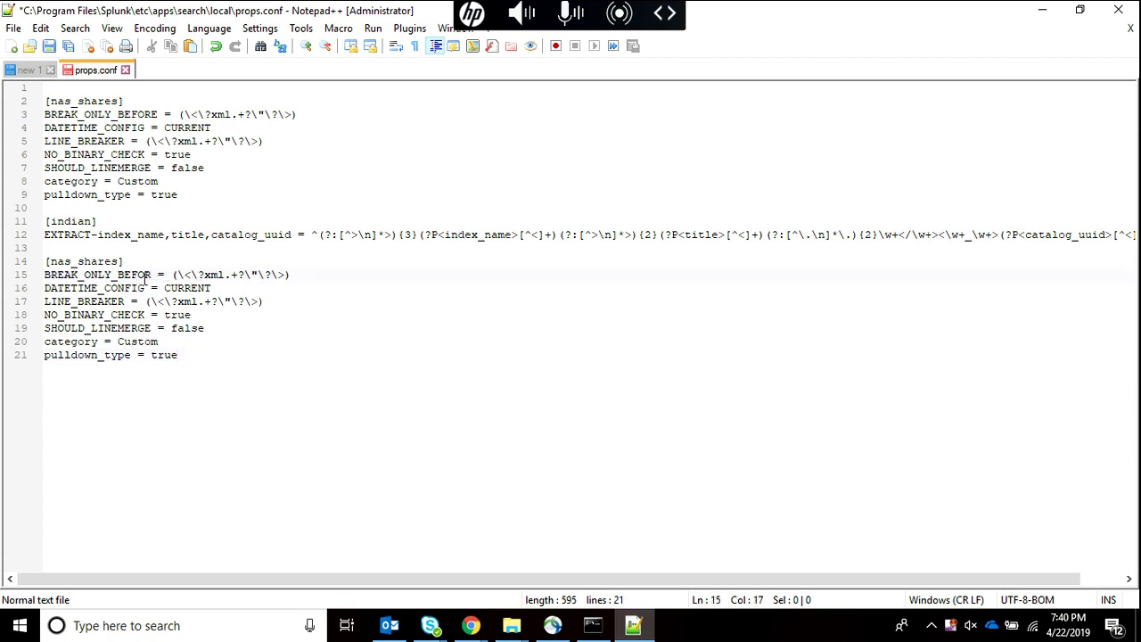
left_click_drag(151, 275, 51, 273)
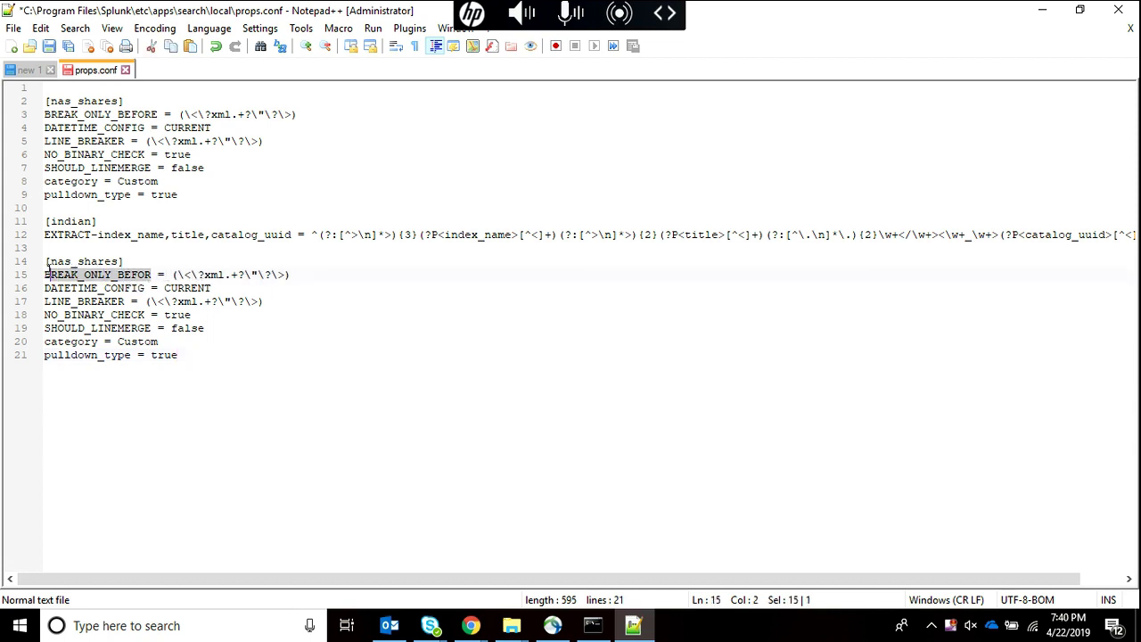
left_click_drag(49, 274, 44, 273)
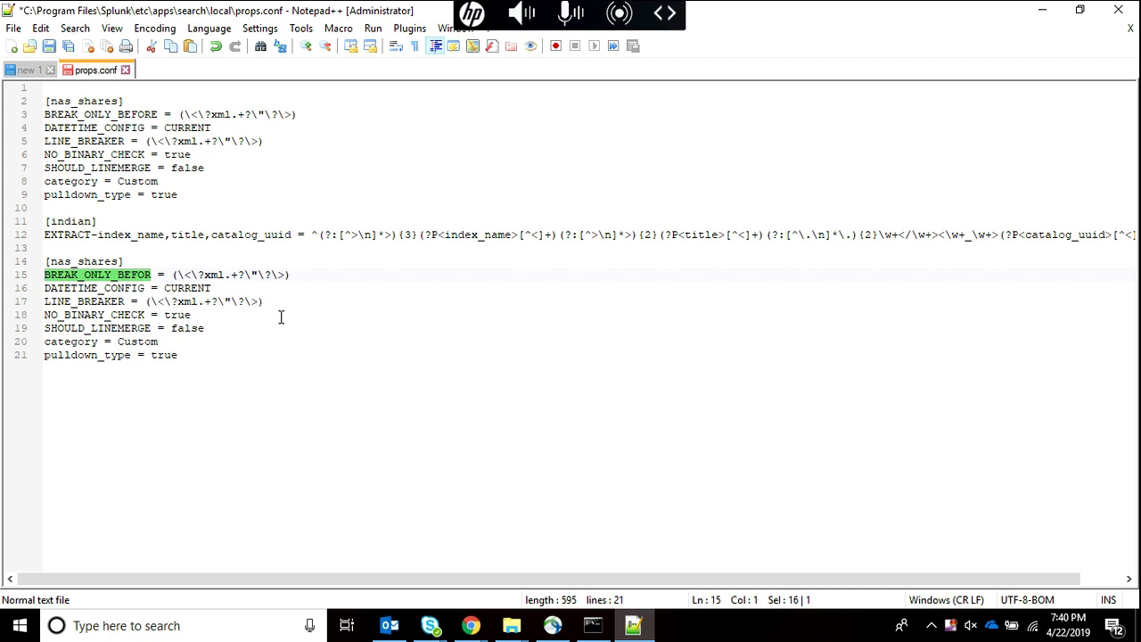
left_click(340, 331)
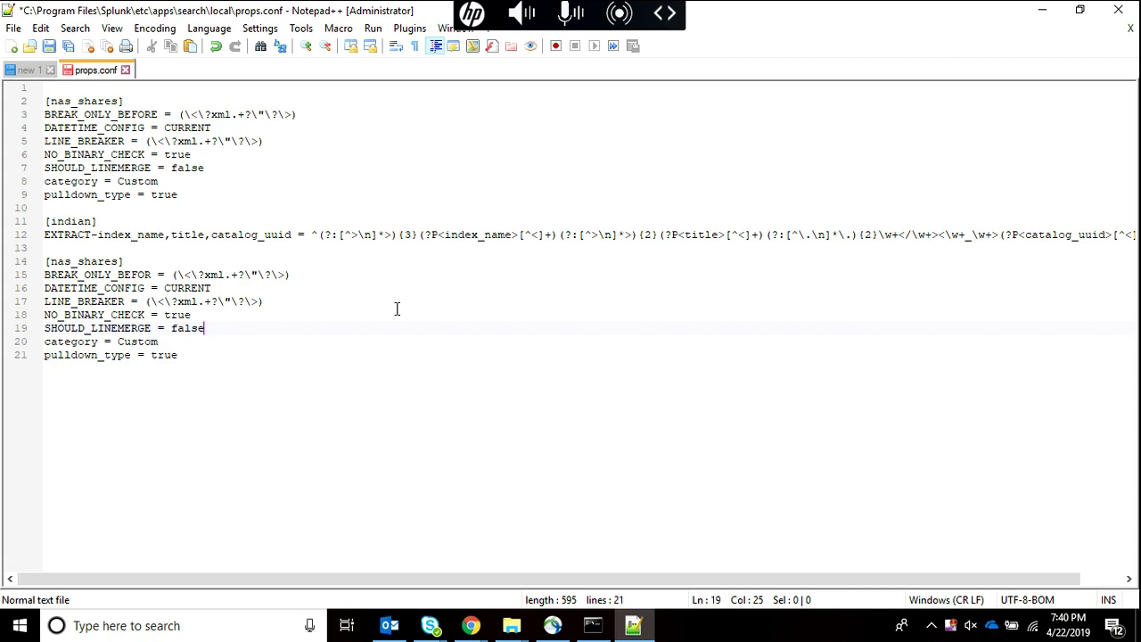
Save props.conf, close its tab, and return to the Command Prompt.
key("ctrl+s")
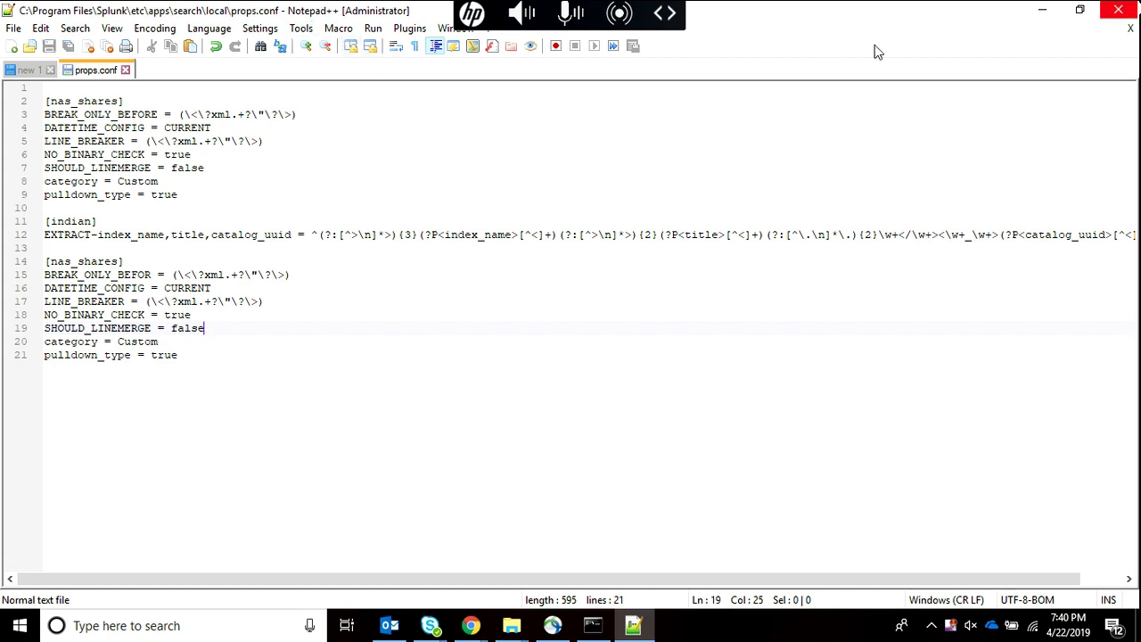
left_click(126, 70)
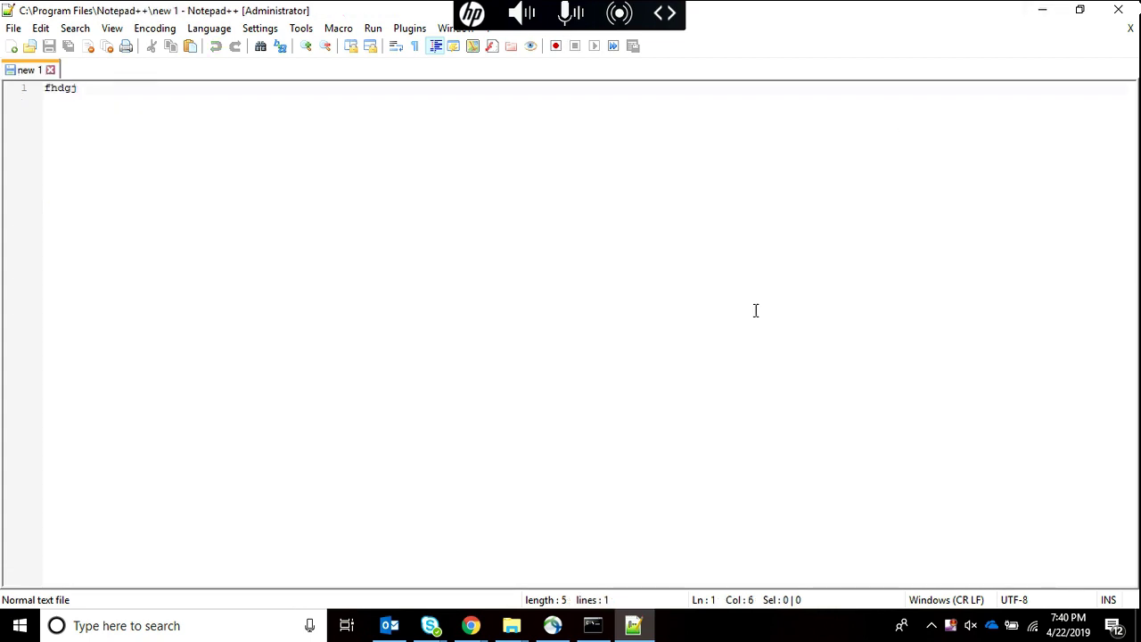
key("alt+Tab")
key("alt+Tab")
key("alt+Tab")
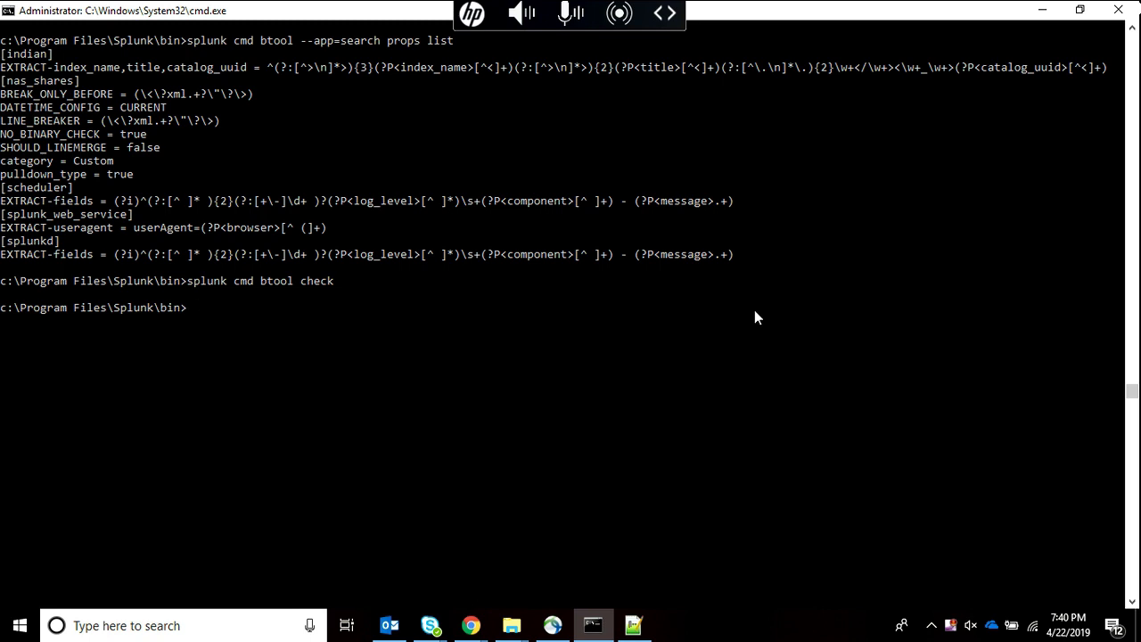
Discard the partial splunk command and clear the screen with cls.
type("splun")
scroll(755, 309, "down", 4)
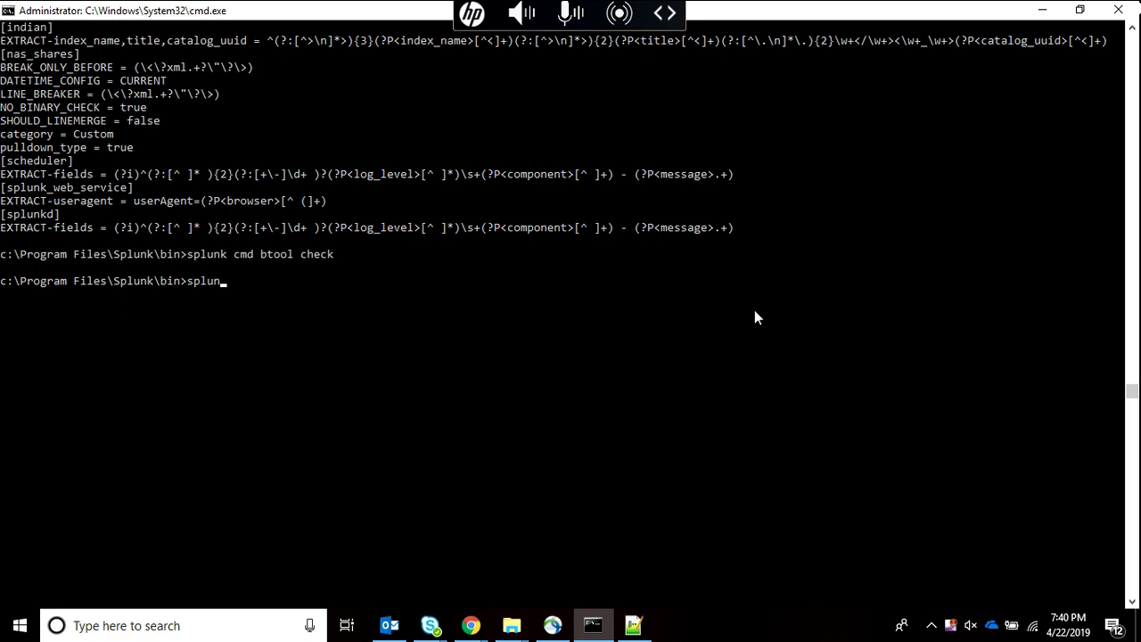
key("BackSpace")
key("BackSpace")
key("BackSpace")
key("BackSpace")
key("BackSpace")
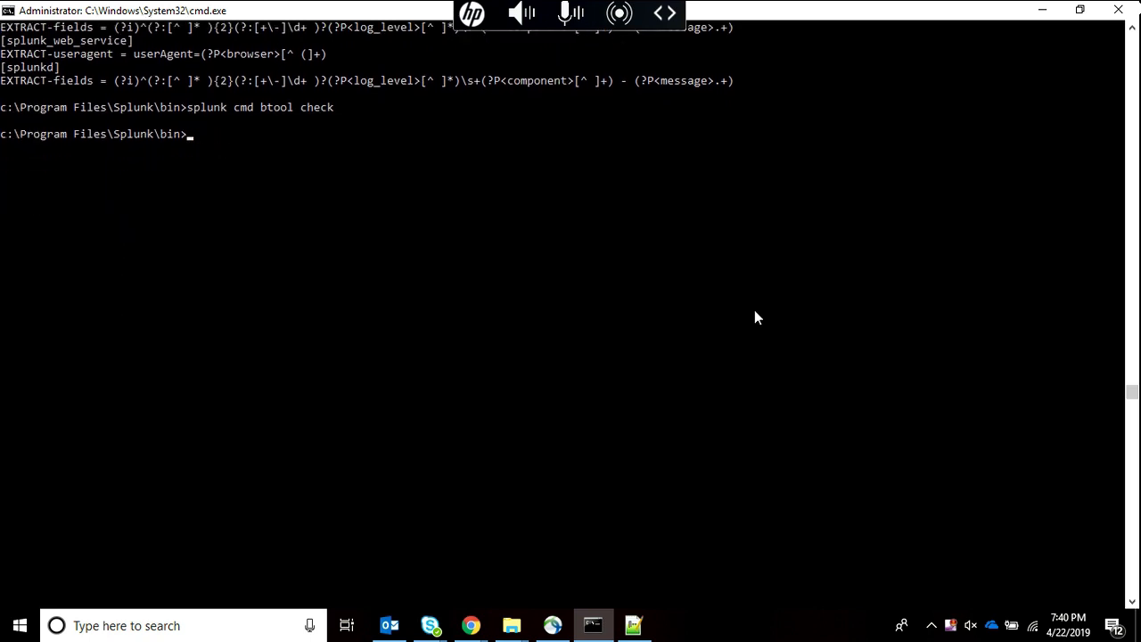
key("Return")
type("cls")
key("Return")
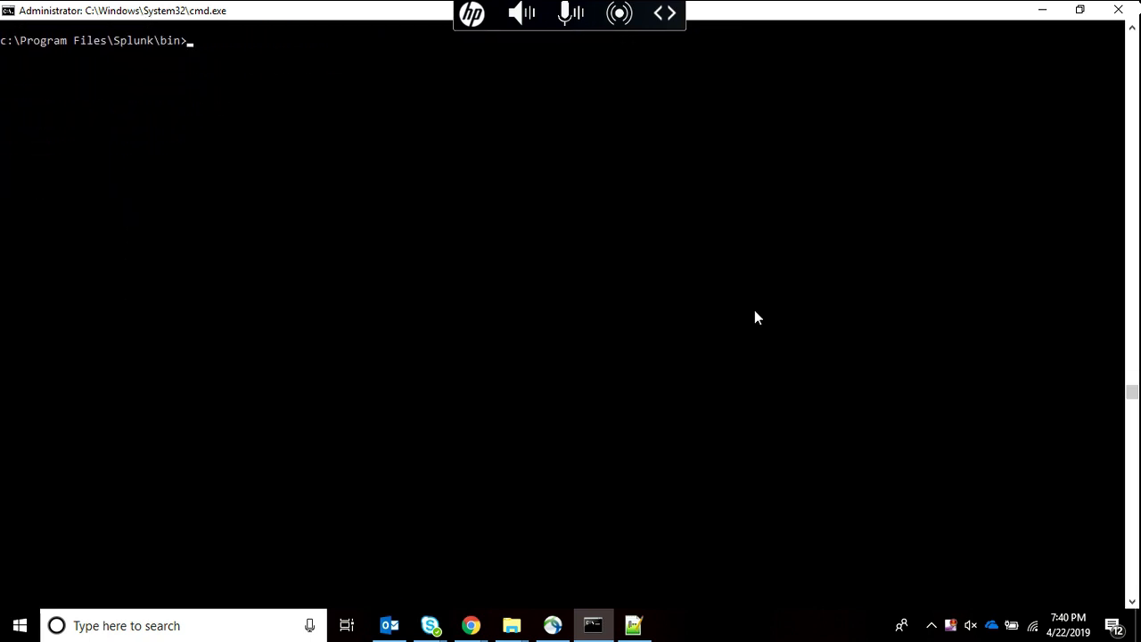
Run 'splunk cmd btool check' and highlight the invalid key BREAK_ONLY_BEFOR warning.
type("splunk cmd btool check")
key("Return")
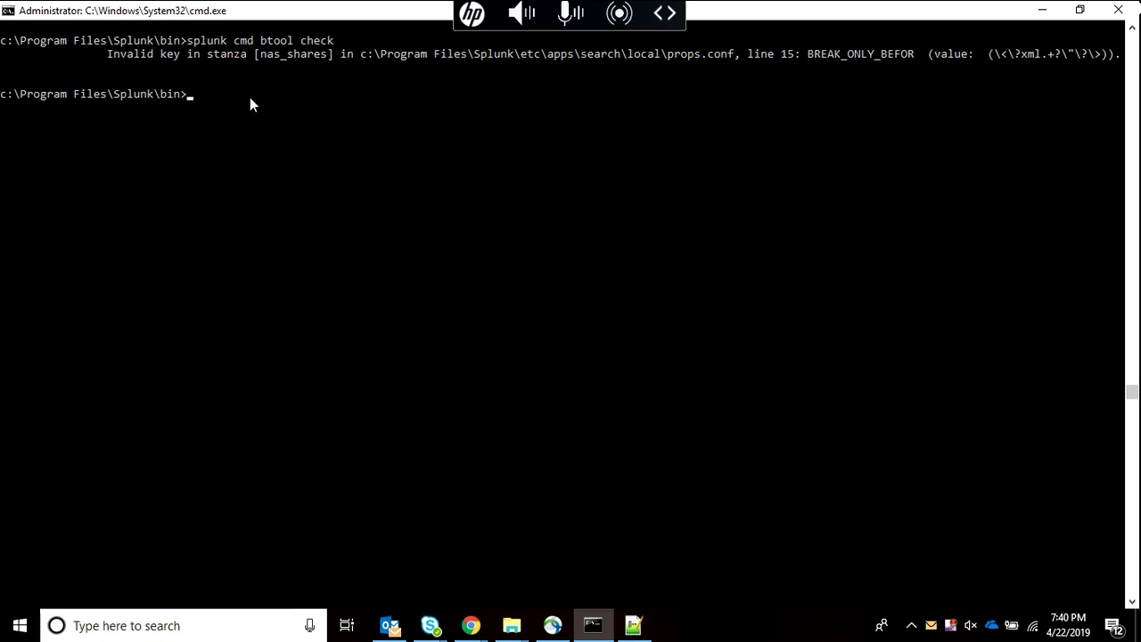
left_click_drag(803, 54, 920, 56)
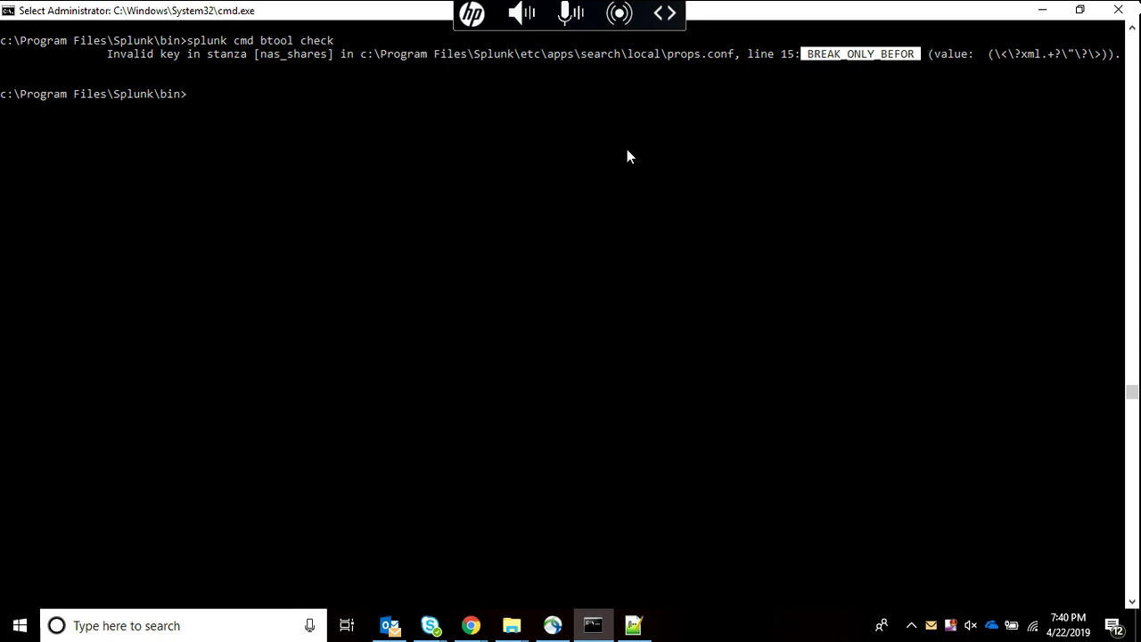
left_click_drag(100, 53, 257, 51)
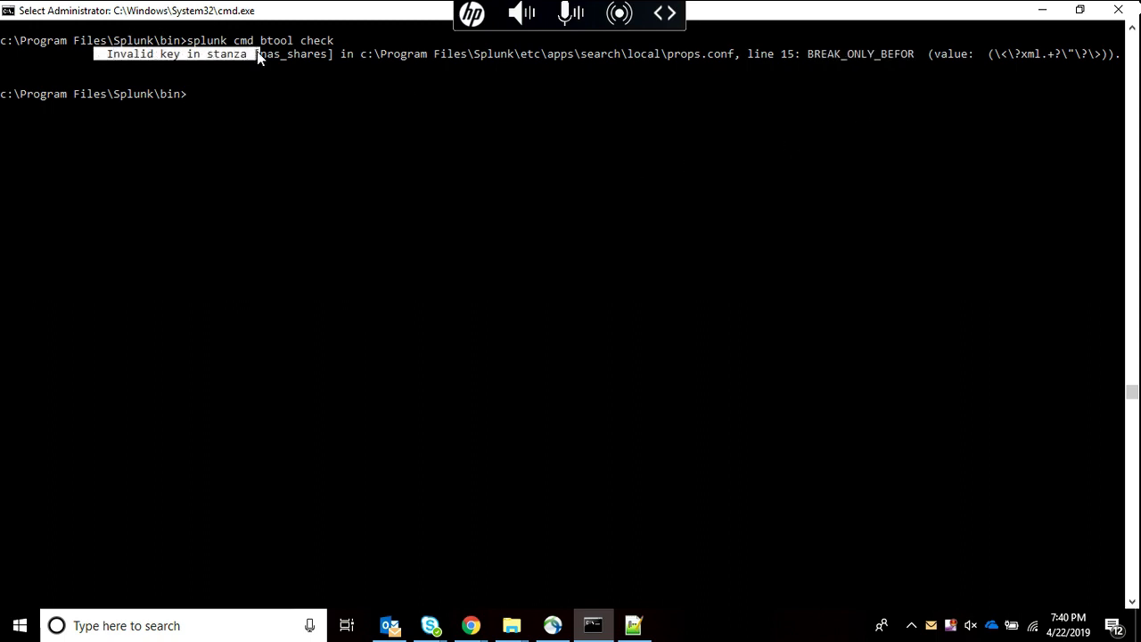